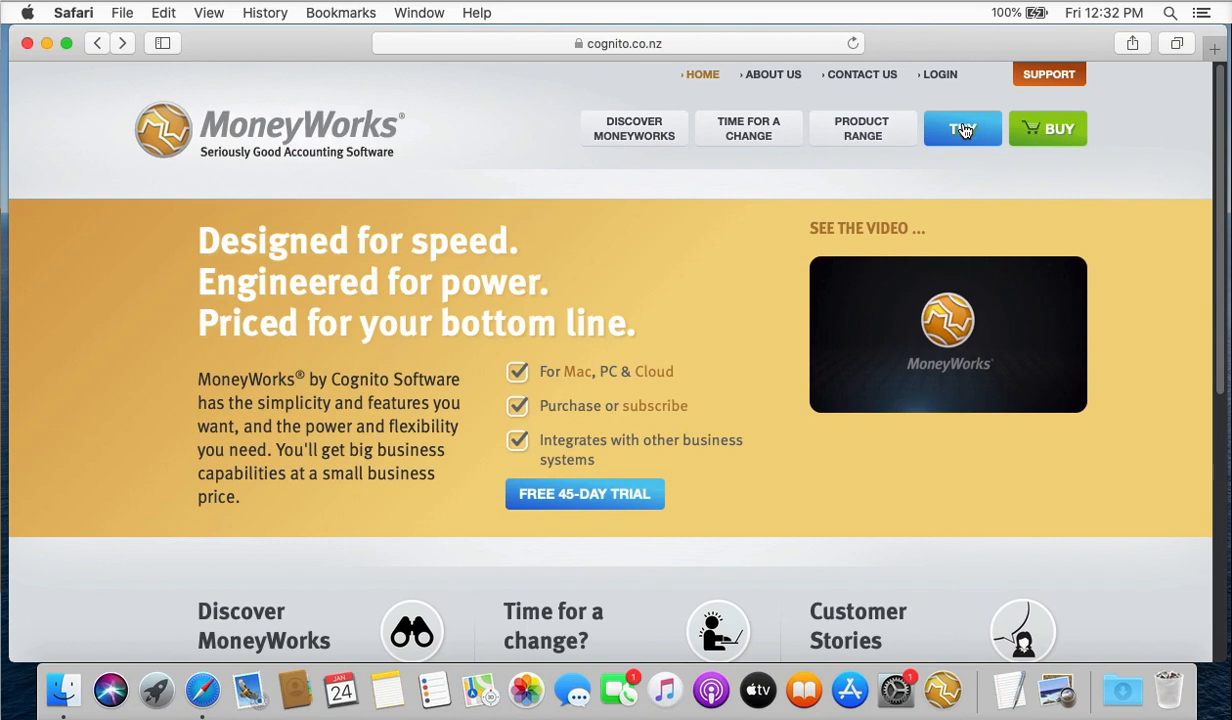
- Open the MYOB/AccountEdge file converter page from Time for a Change, review its conversion instructions, and hide the browser
{"action": "left_click", "coordinate": [553, 623]}
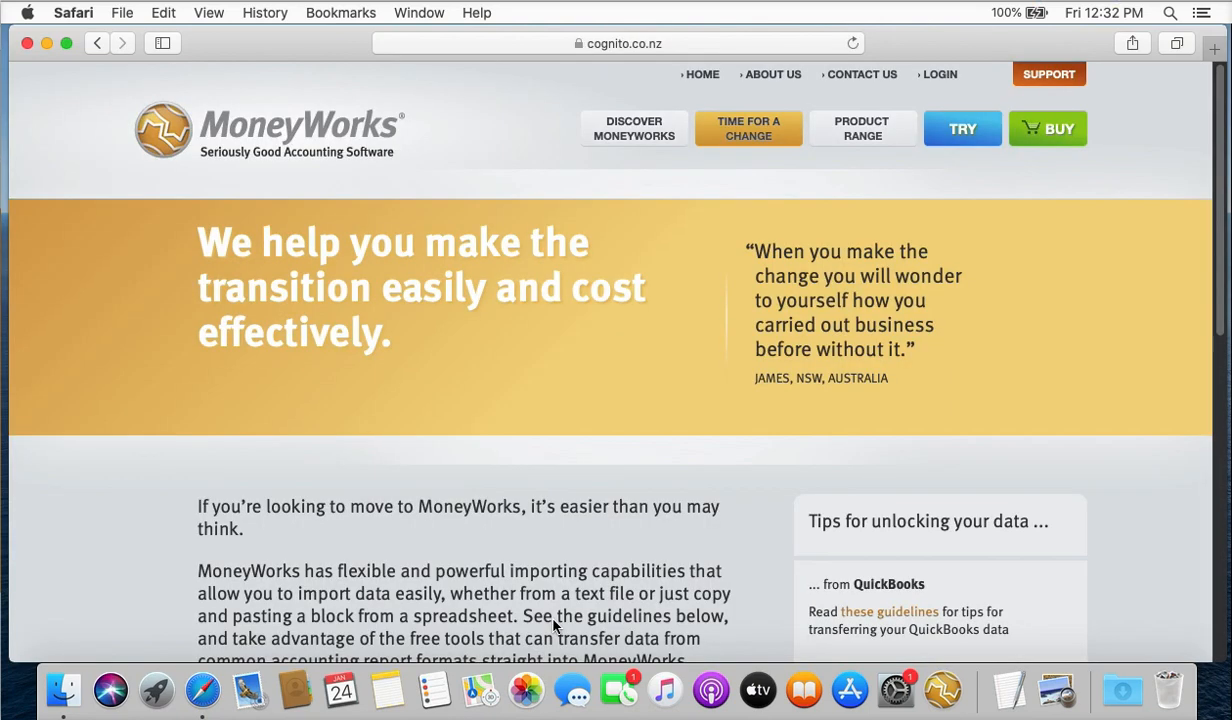
{"action": "scroll", "coordinate": [553, 623], "scroll_direction": "down", "scroll_amount": 10}
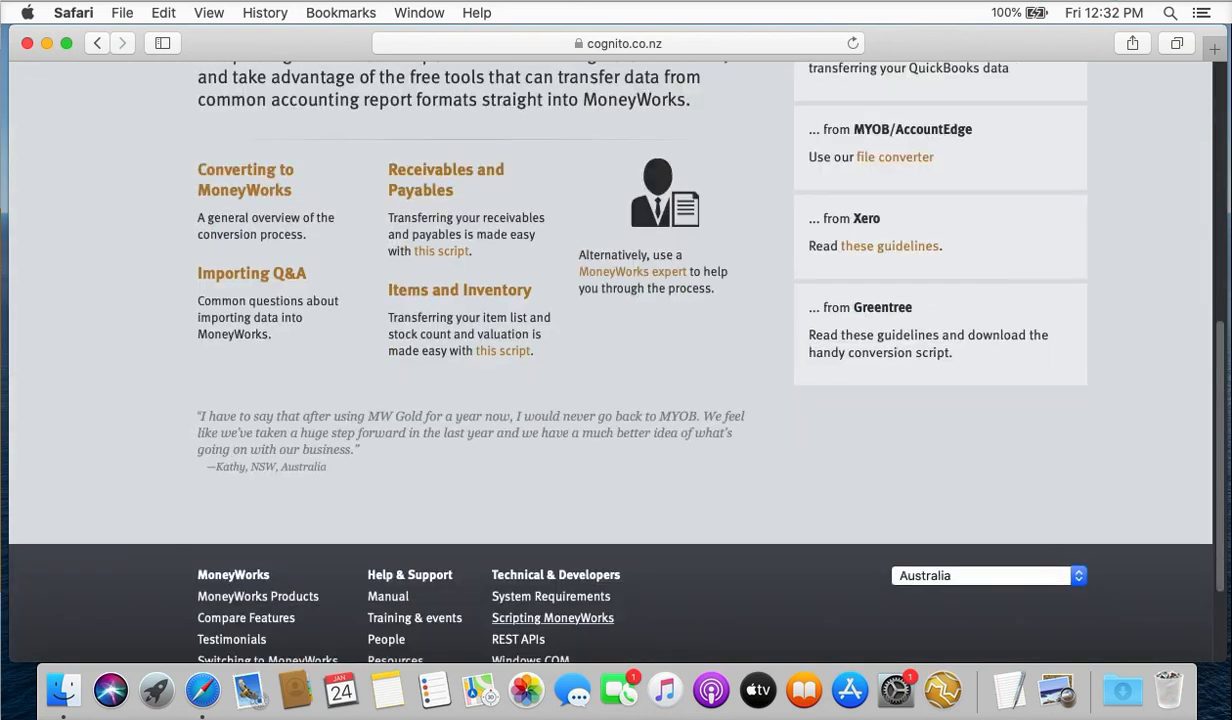
{"action": "left_click", "coordinate": [890, 161]}
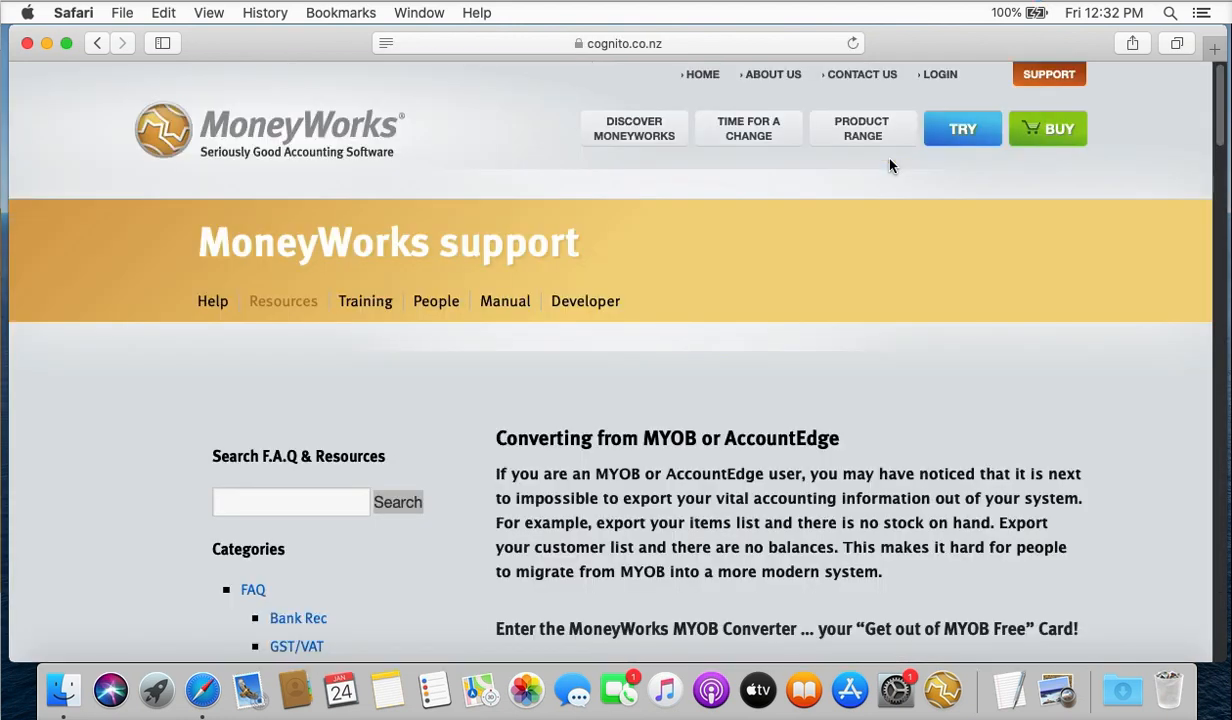
{"action": "scroll", "coordinate": [890, 165], "scroll_direction": "down", "scroll_amount": 10}
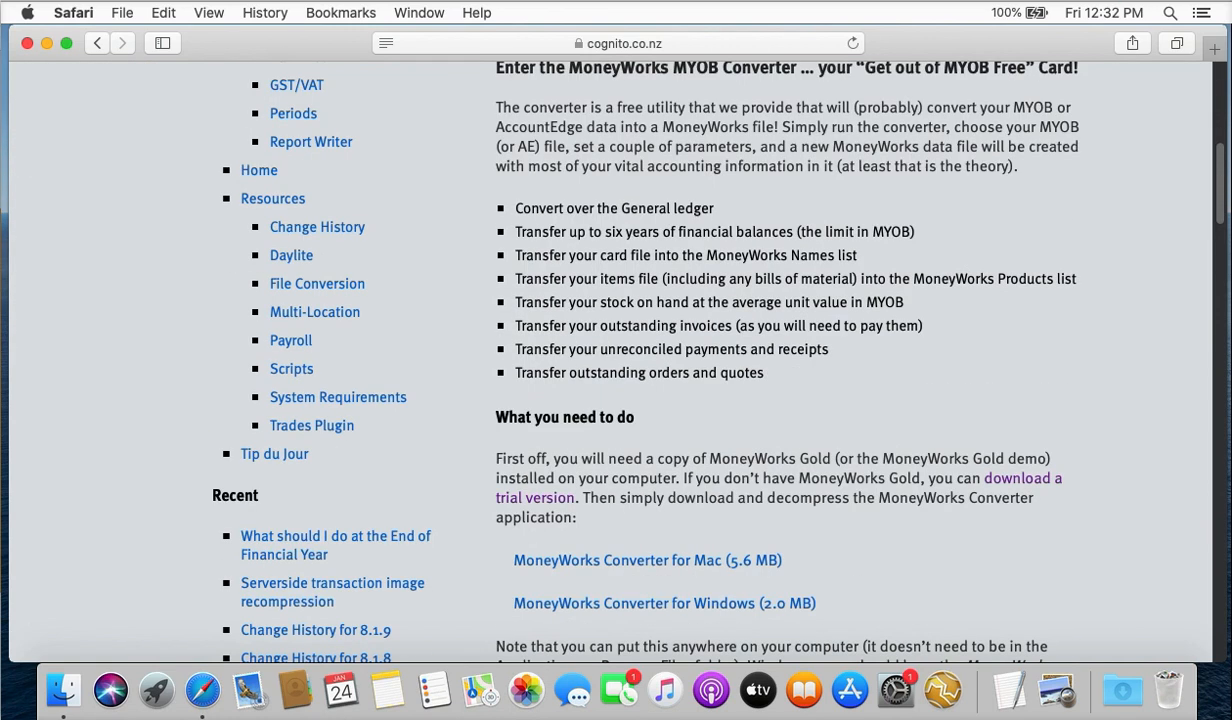
{"action": "scroll", "coordinate": [763, 240], "scroll_direction": "down", "scroll_amount": 10}
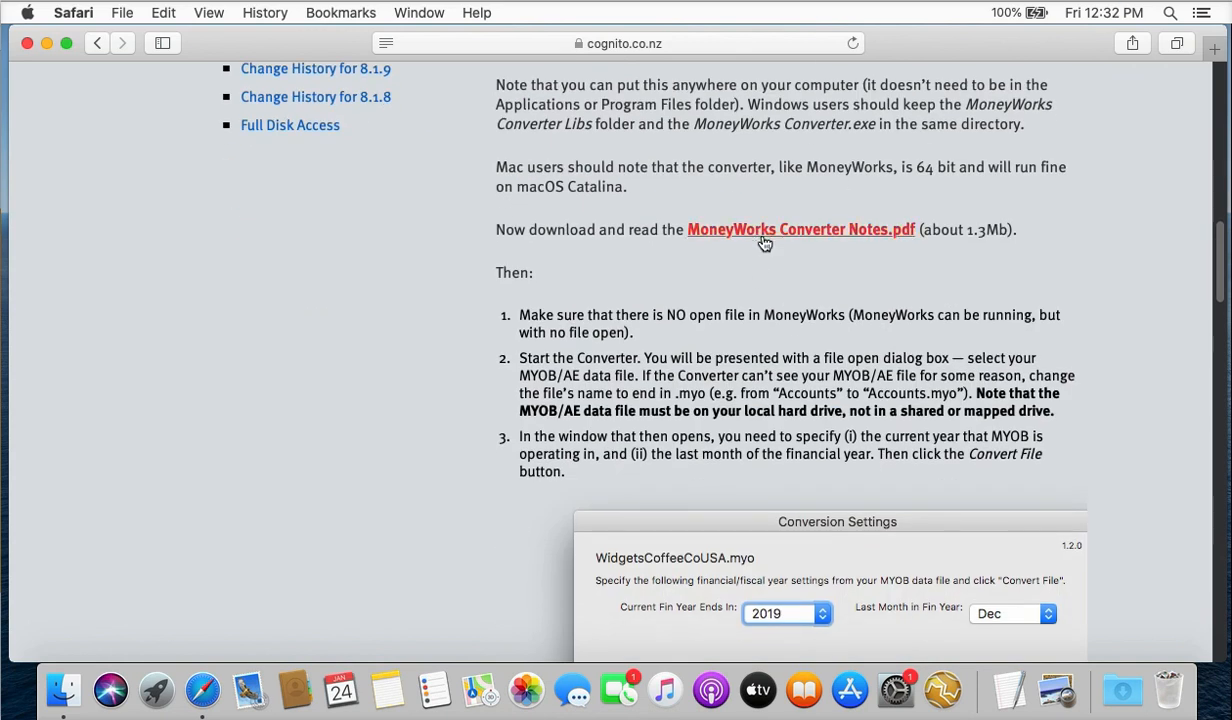
{"action": "key", "text": "super+h"}
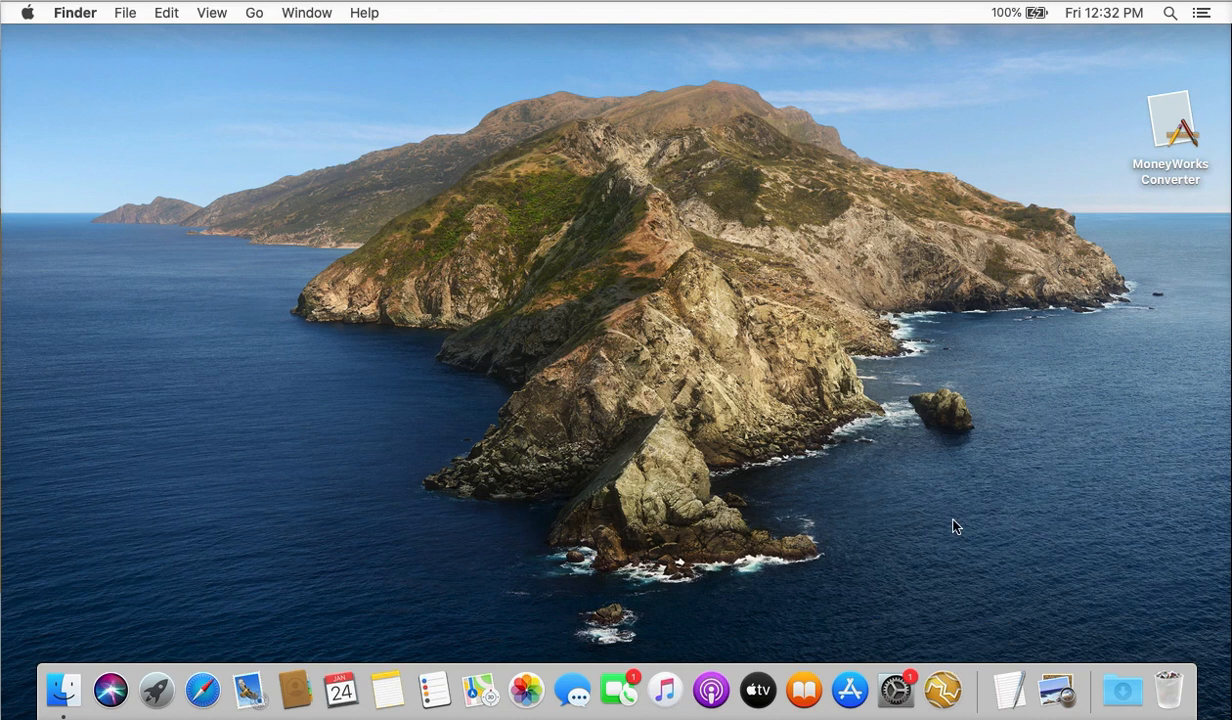
- Switch to MoneyWorks Gold and choose Demonstration mode as the install type
{"action": "left_click", "coordinate": [943, 690]}
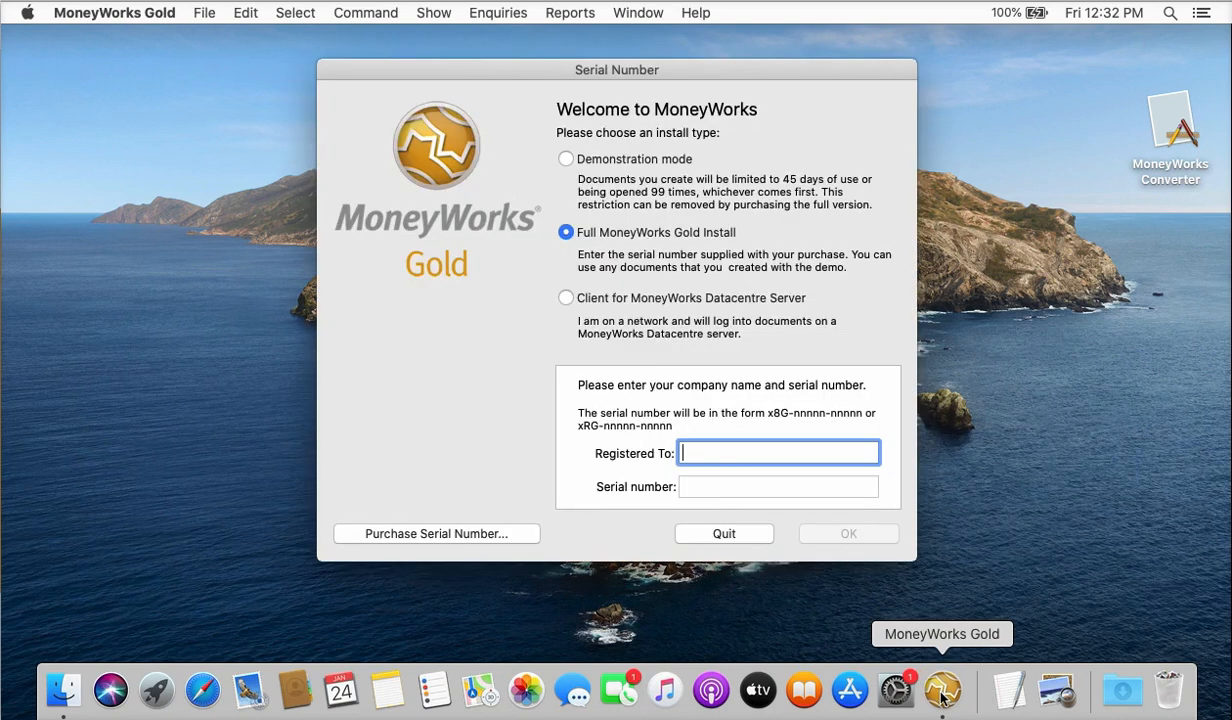
{"action": "left_click", "coordinate": [590, 159]}
{"action": "left_click", "coordinate": [849, 397]}
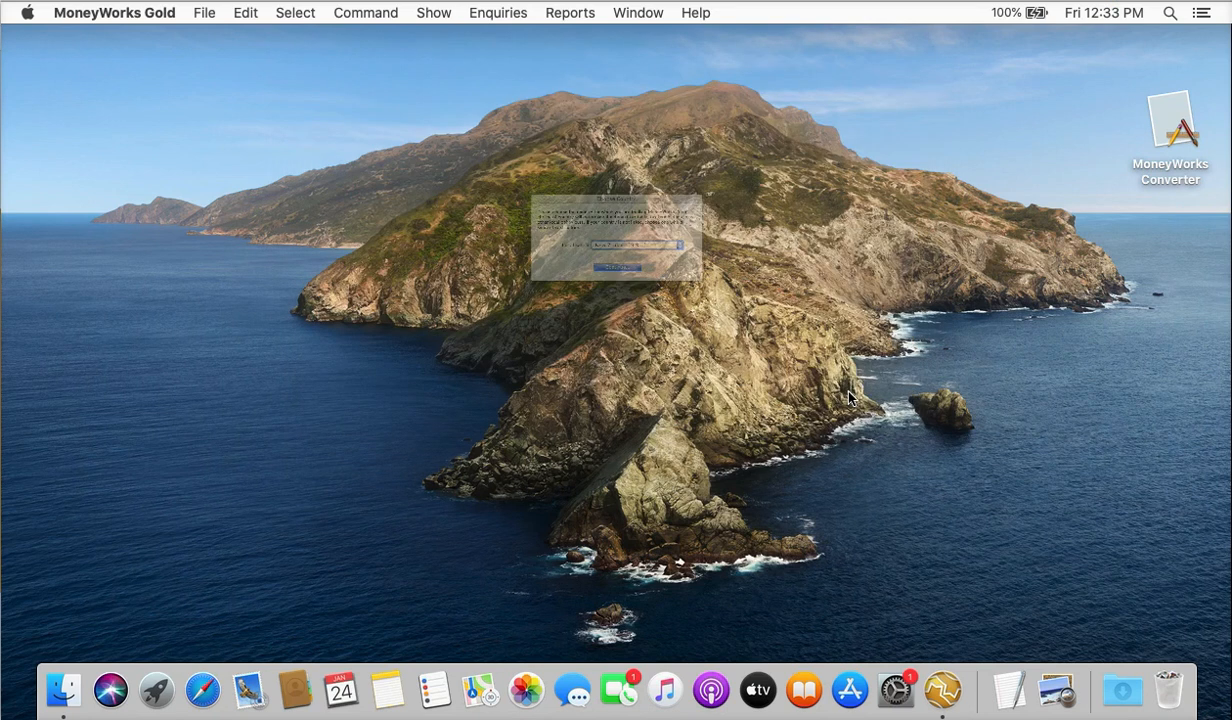
- Set the trial's localisation to USA [Sales tax] and quit MoneyWorks Gold
{"action": "left_click", "coordinate": [662, 257]}
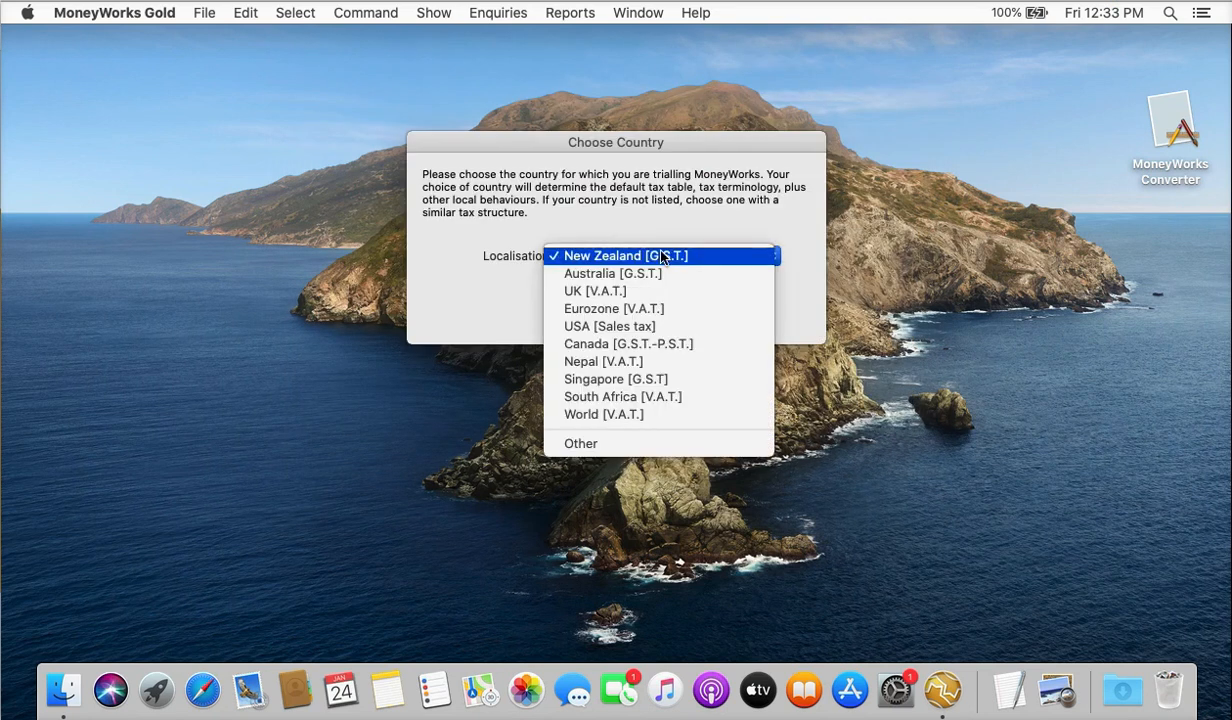
{"action": "left_click", "coordinate": [663, 326]}
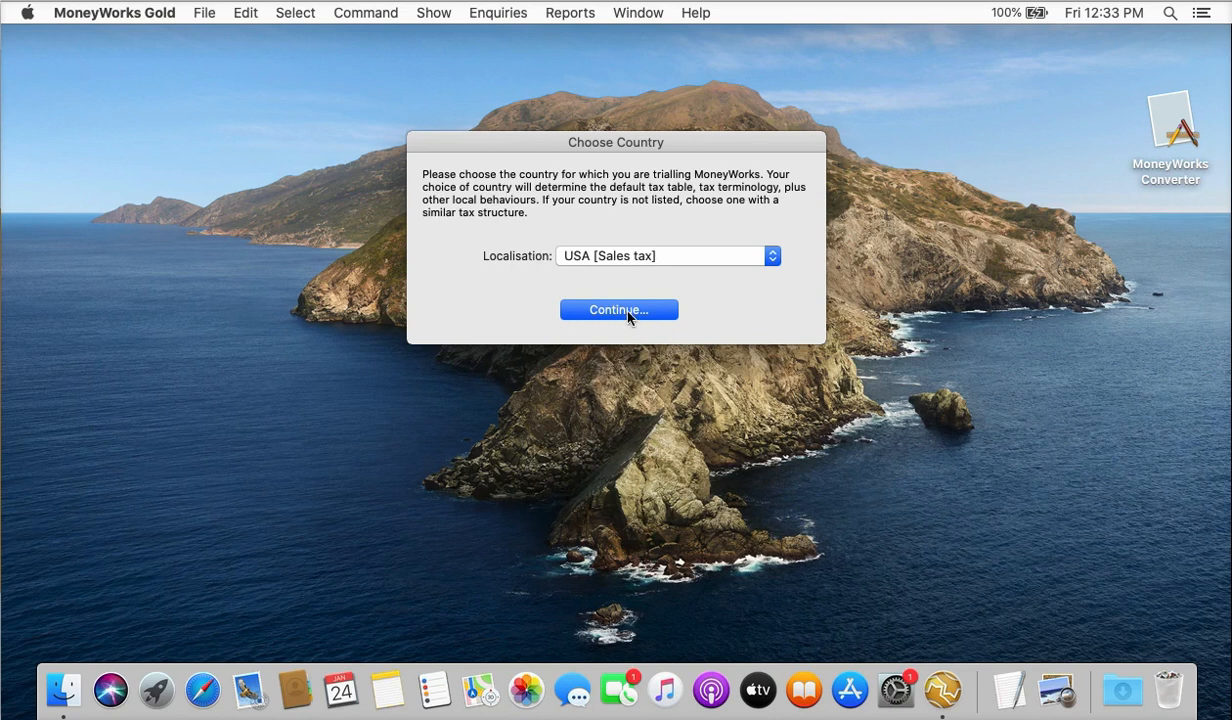
{"action": "left_click", "coordinate": [619, 310]}
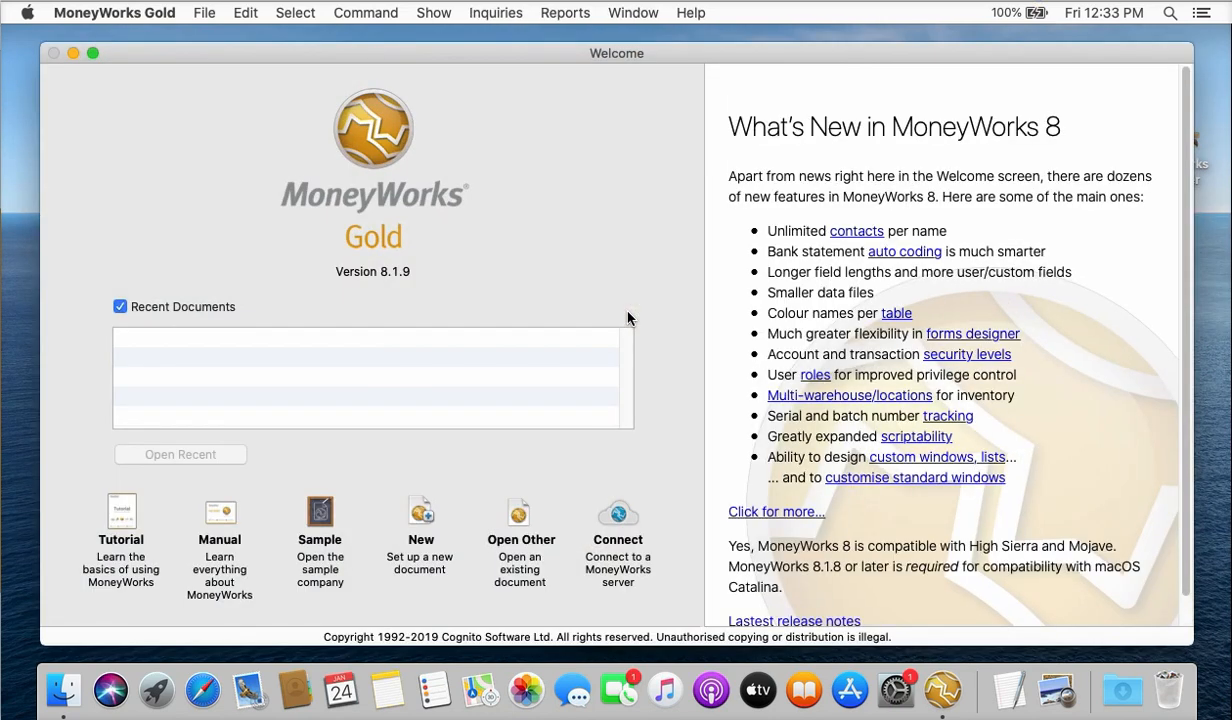
{"action": "key", "text": "super+q"}
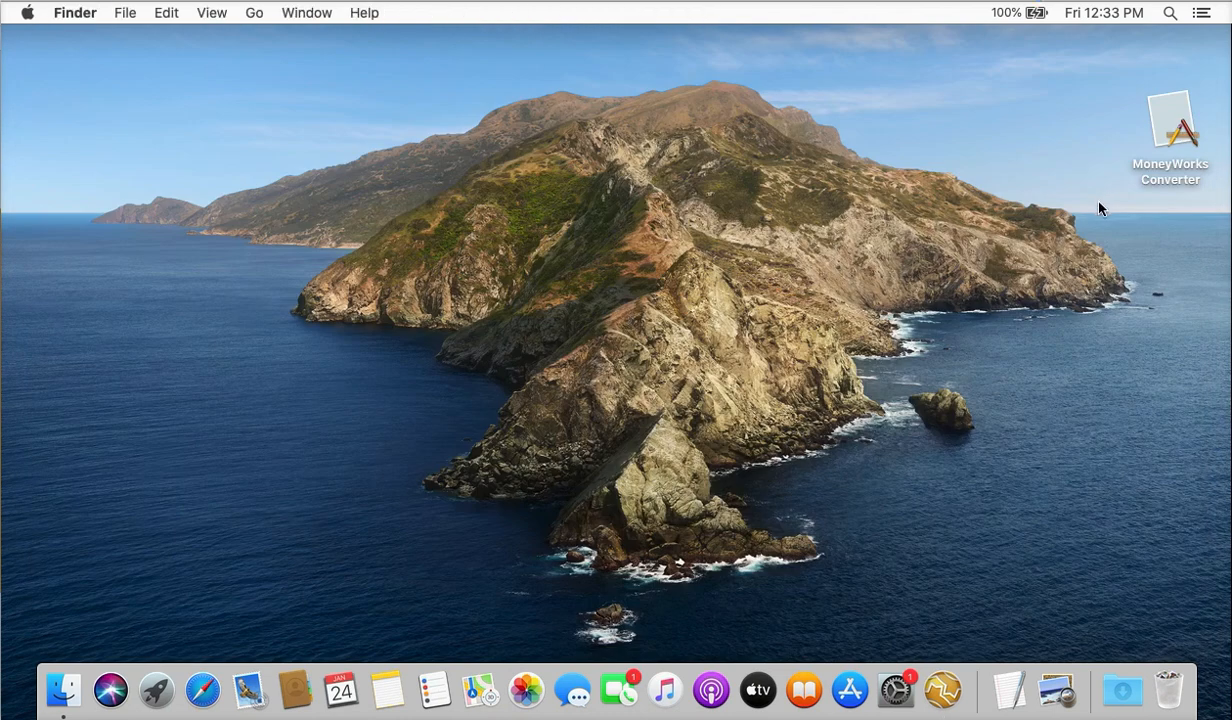
- Switch to MoneyWorks Converter and open Clearwater.myo from the AccountEdge-MYOB Conversion folder in Documents
{"action": "double_click", "coordinate": [1170, 122]}
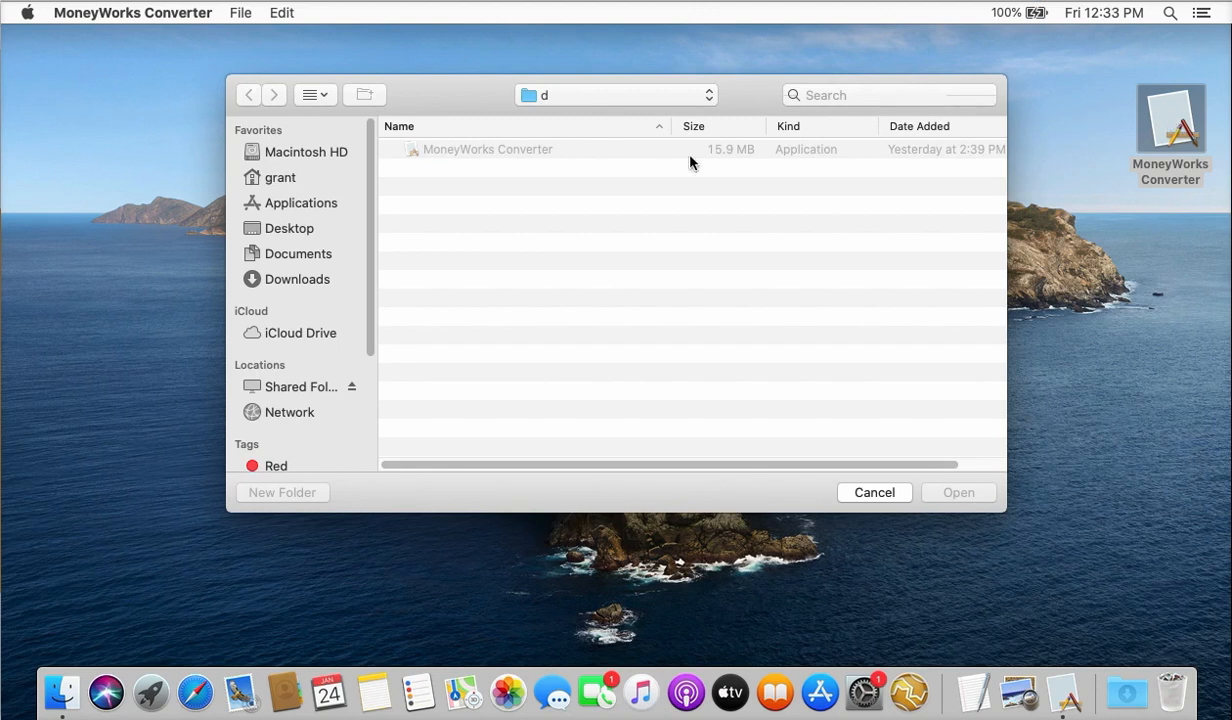
{"action": "left_click", "coordinate": [294, 256]}
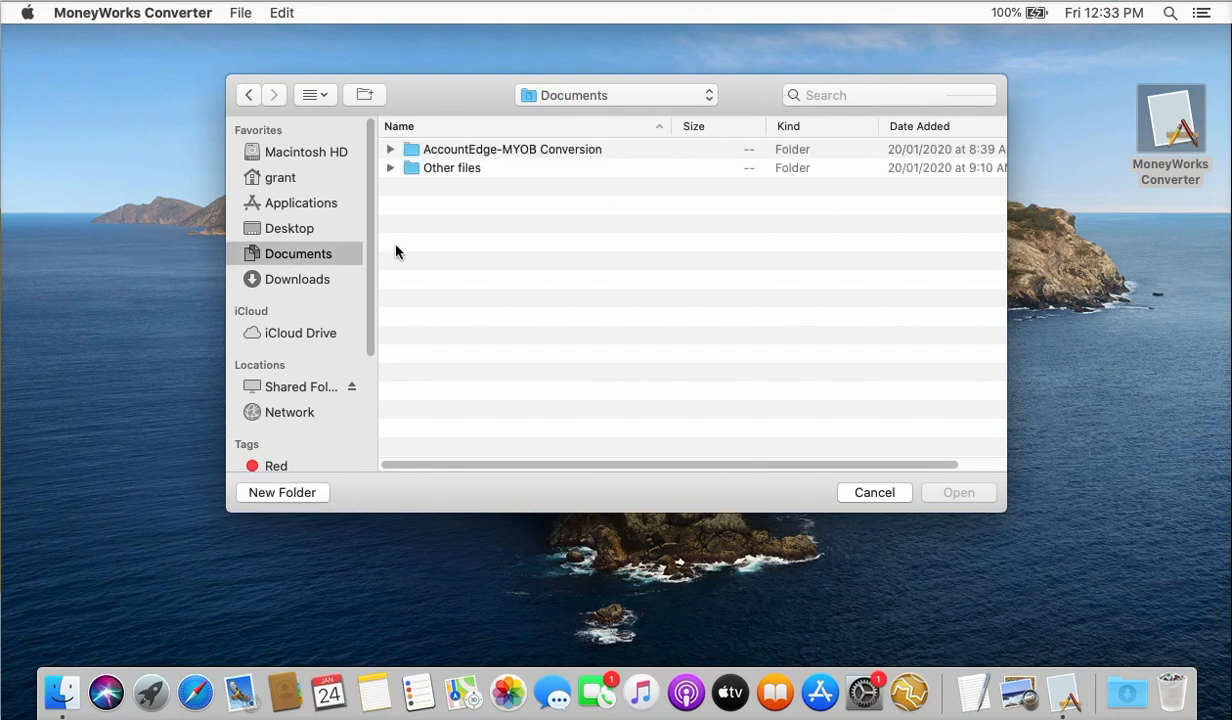
{"action": "double_click", "coordinate": [583, 150]}
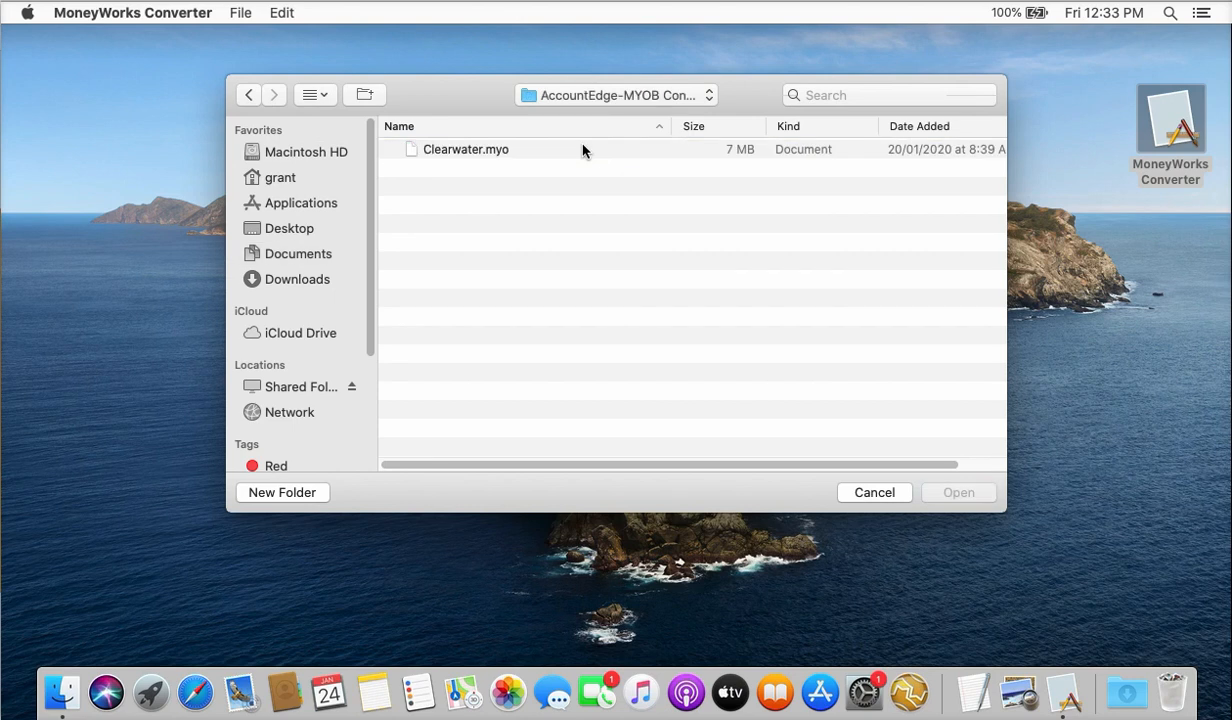
{"action": "left_click", "coordinate": [473, 148]}
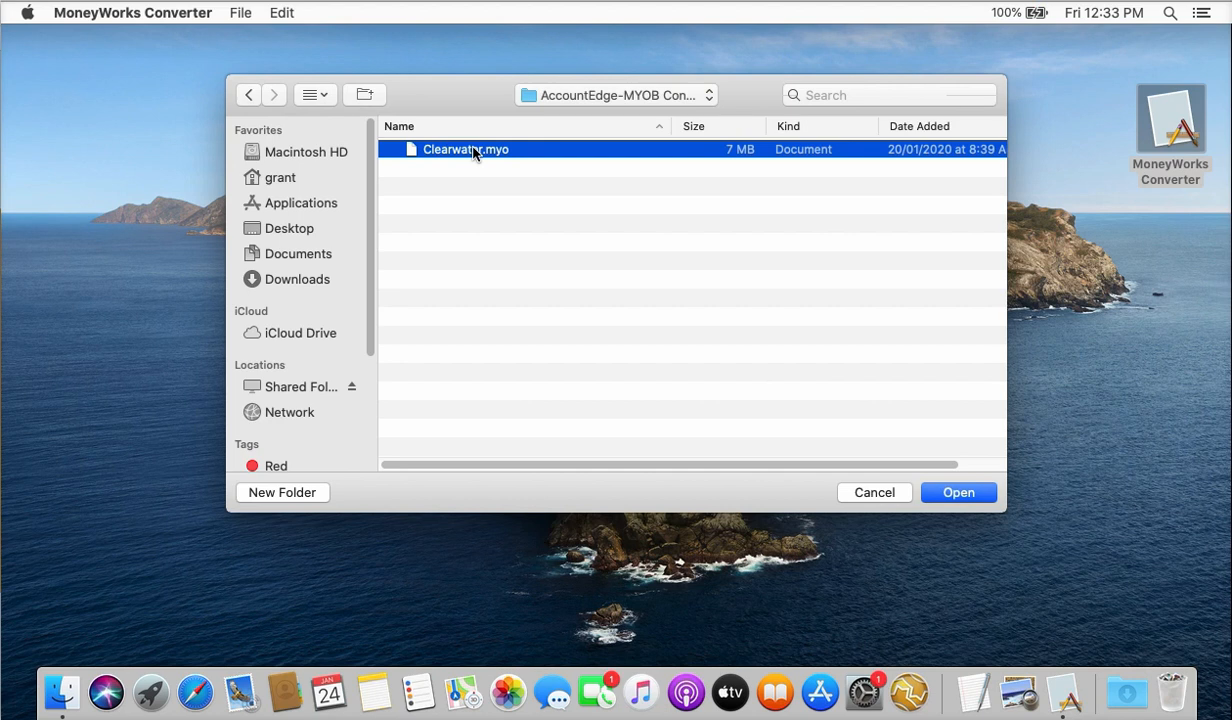
{"action": "double_click", "coordinate": [473, 150]}
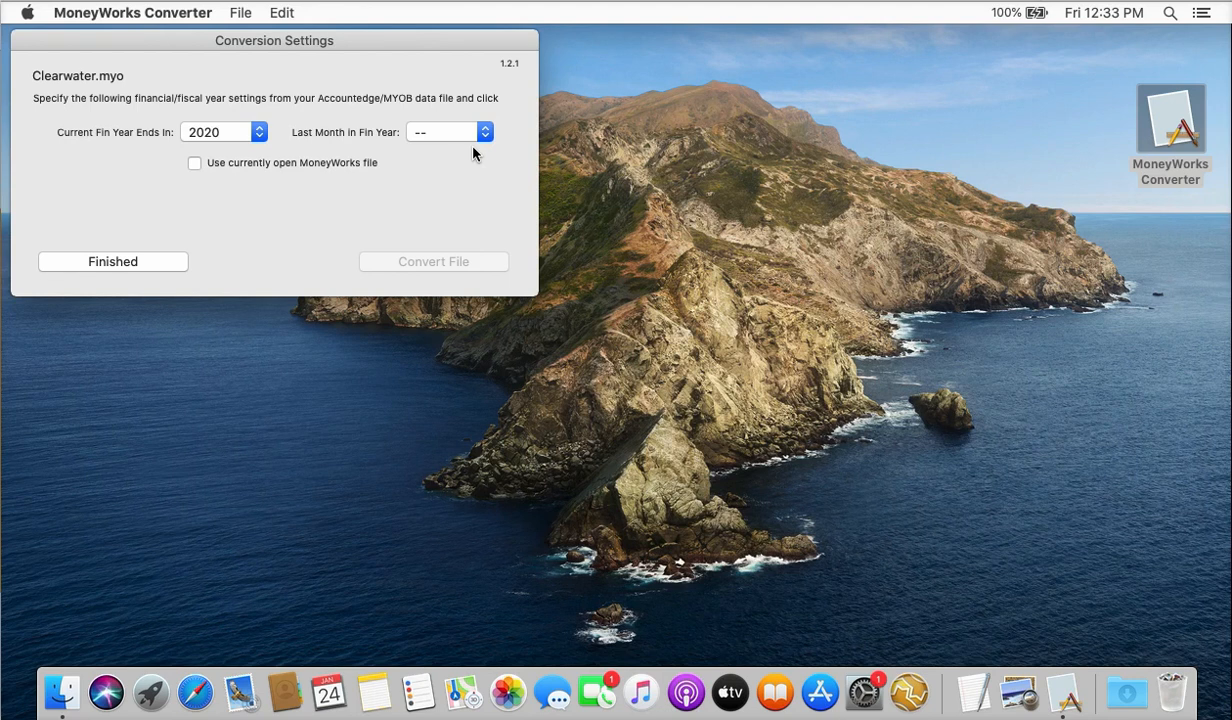
- Convert the file with the current financial year ending in 2018 and Mar as its last month, and finish the converter session
{"action": "left_click", "coordinate": [226, 134]}
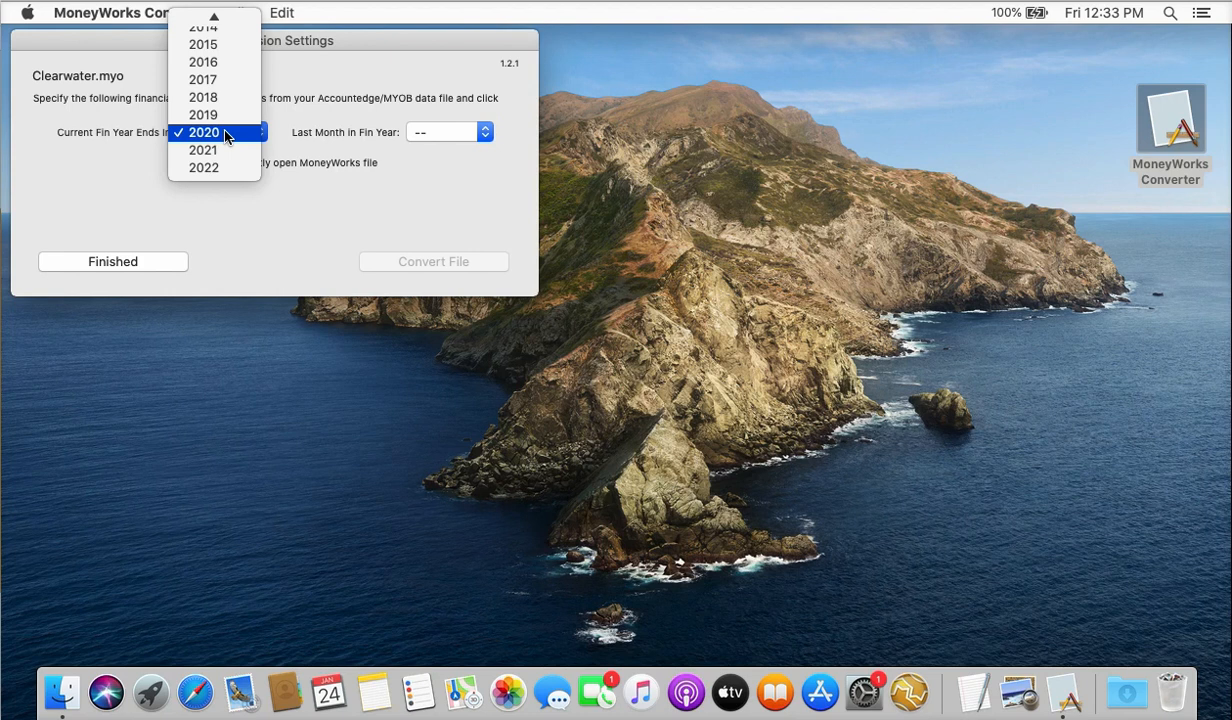
{"action": "left_click", "coordinate": [214, 98]}
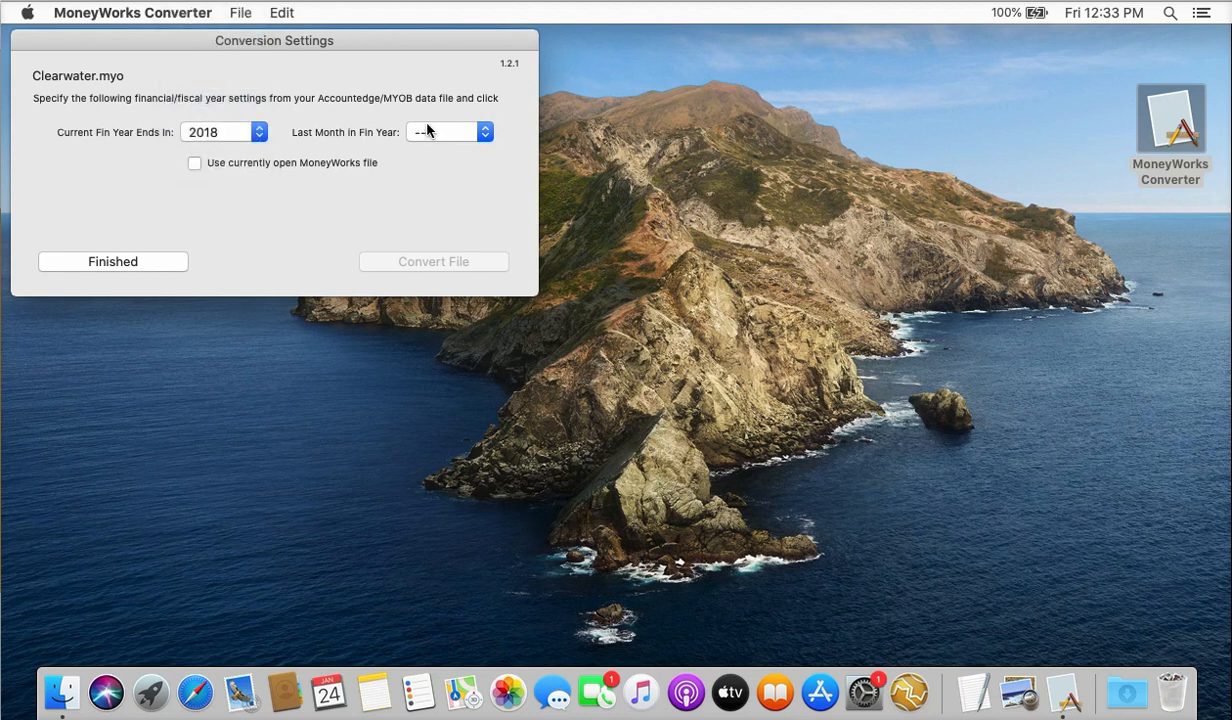
{"action": "left_click", "coordinate": [452, 136]}
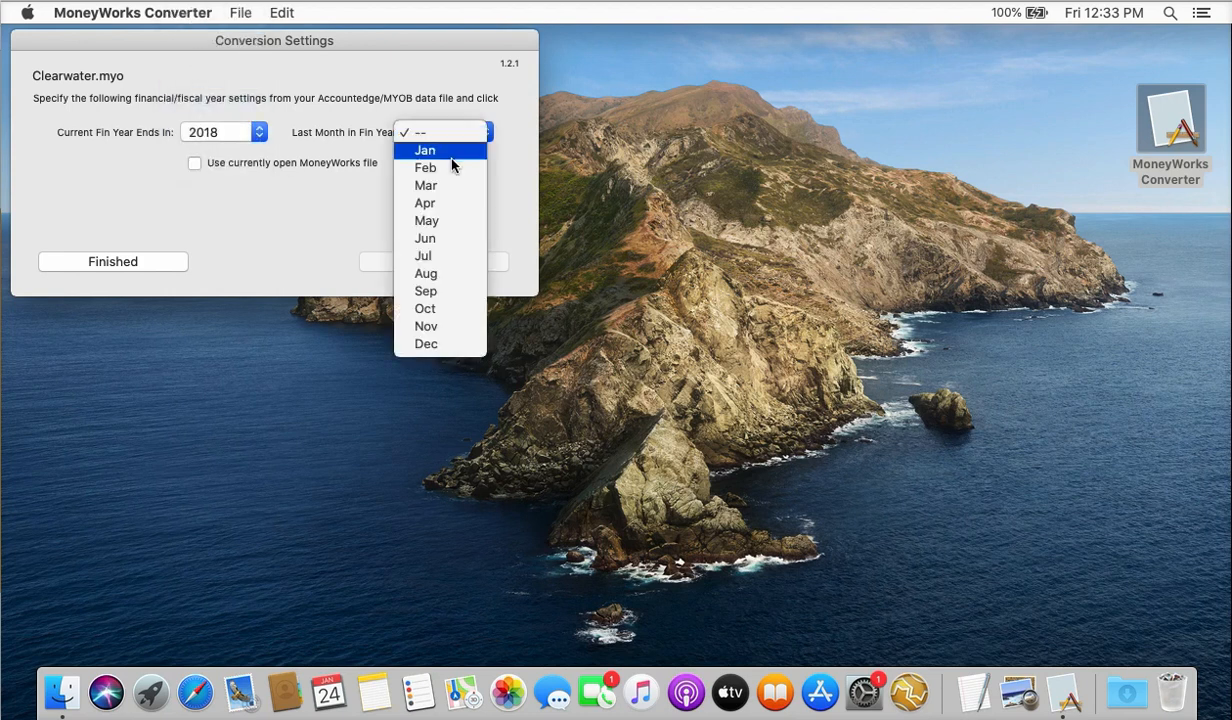
{"action": "left_click", "coordinate": [452, 194]}
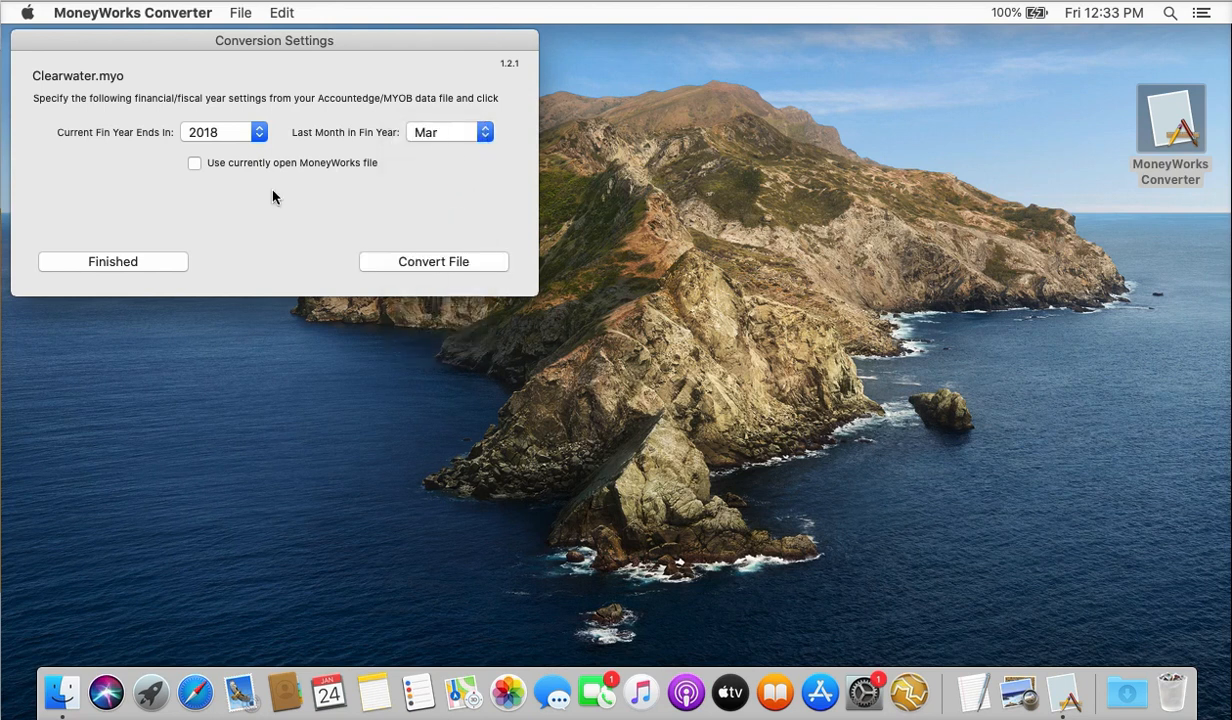
{"action": "left_click", "coordinate": [452, 264]}
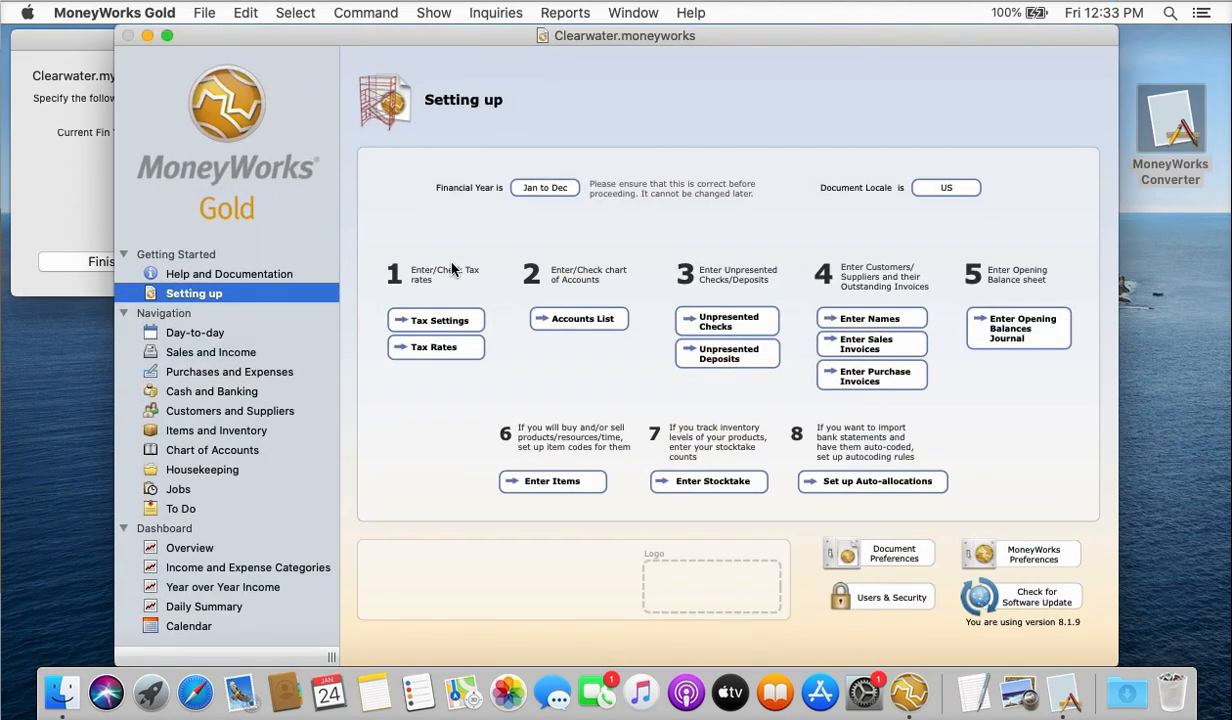
{"action": "left_click", "coordinate": [70, 190]}
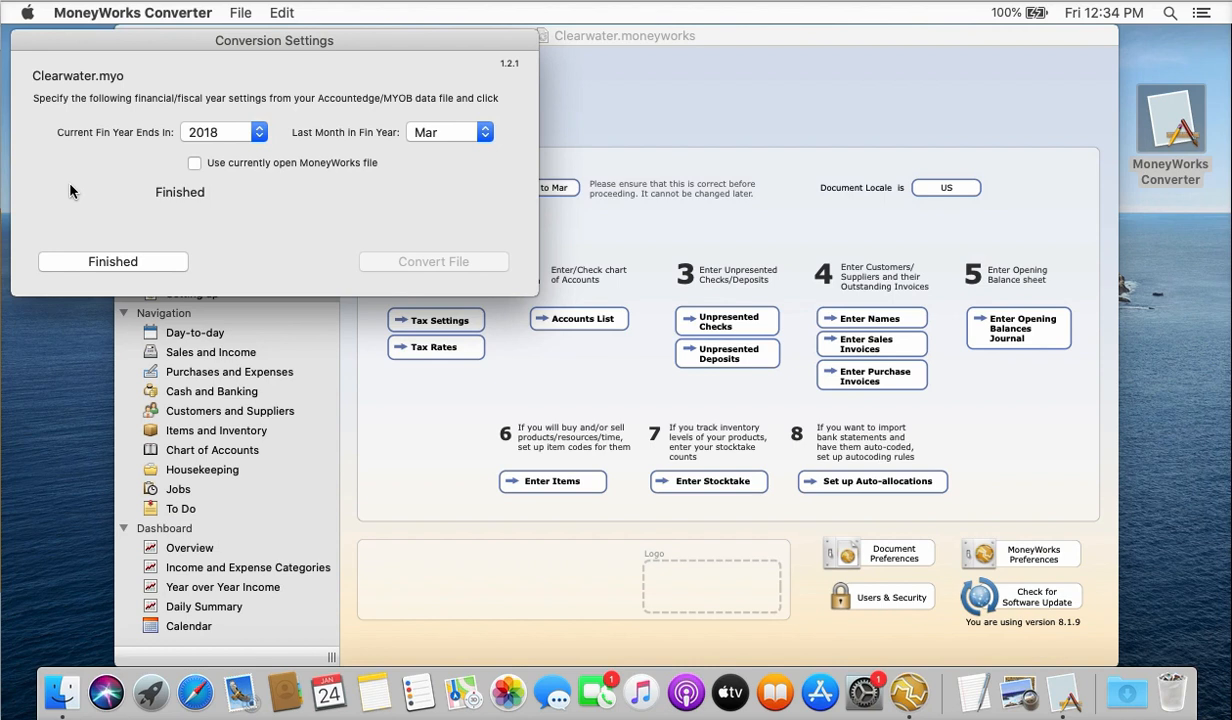
{"action": "left_click", "coordinate": [107, 262]}
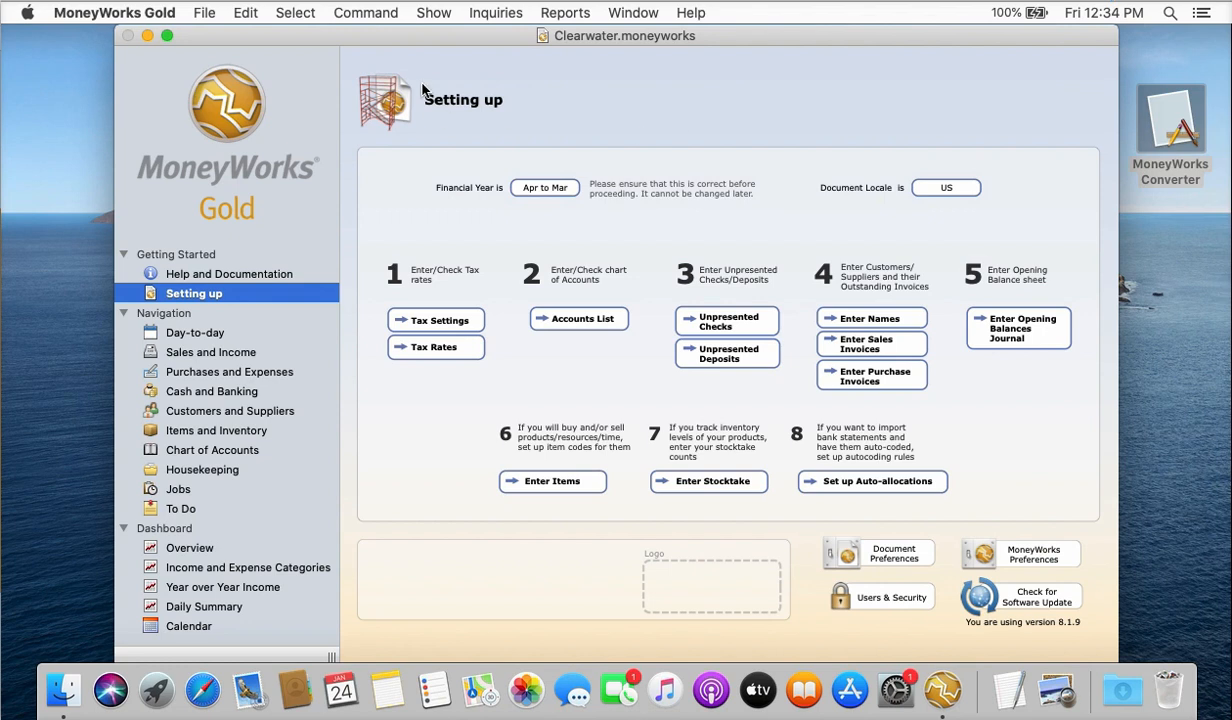
- View the accounts, names and items lists in the converted Clearwater document
{"action": "left_click", "coordinate": [434, 13]}
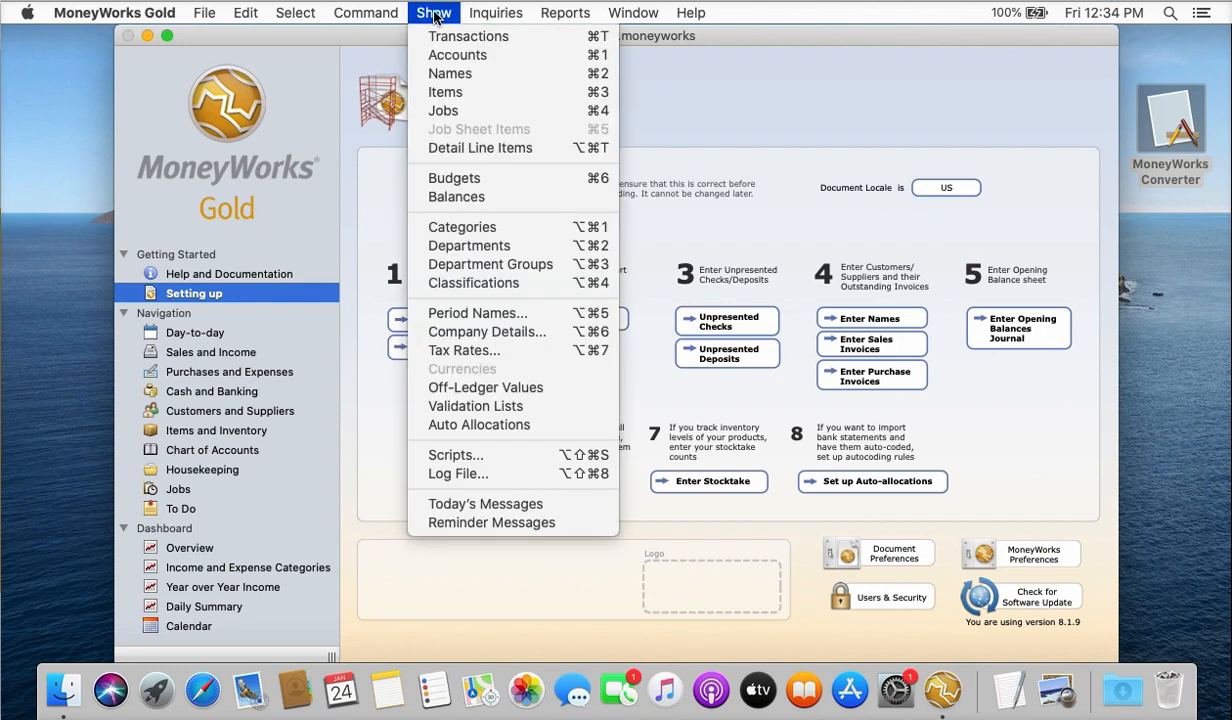
{"action": "left_click", "coordinate": [426, 55]}
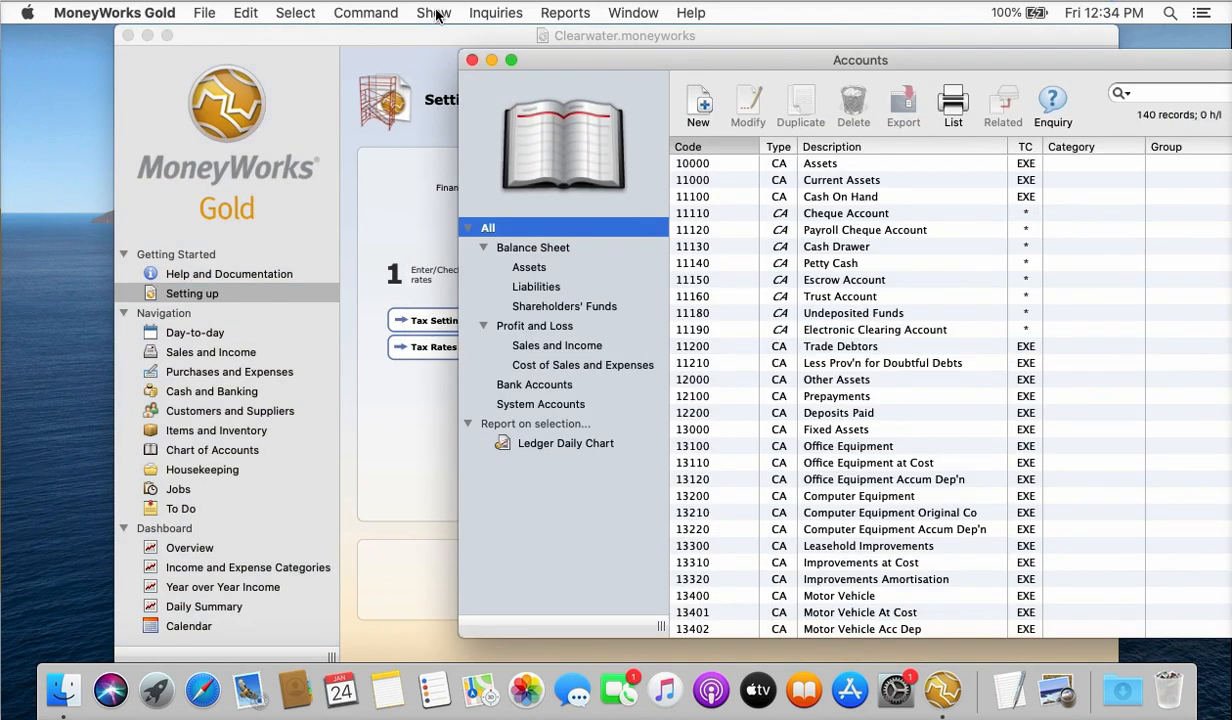
{"action": "left_click", "coordinate": [436, 14]}
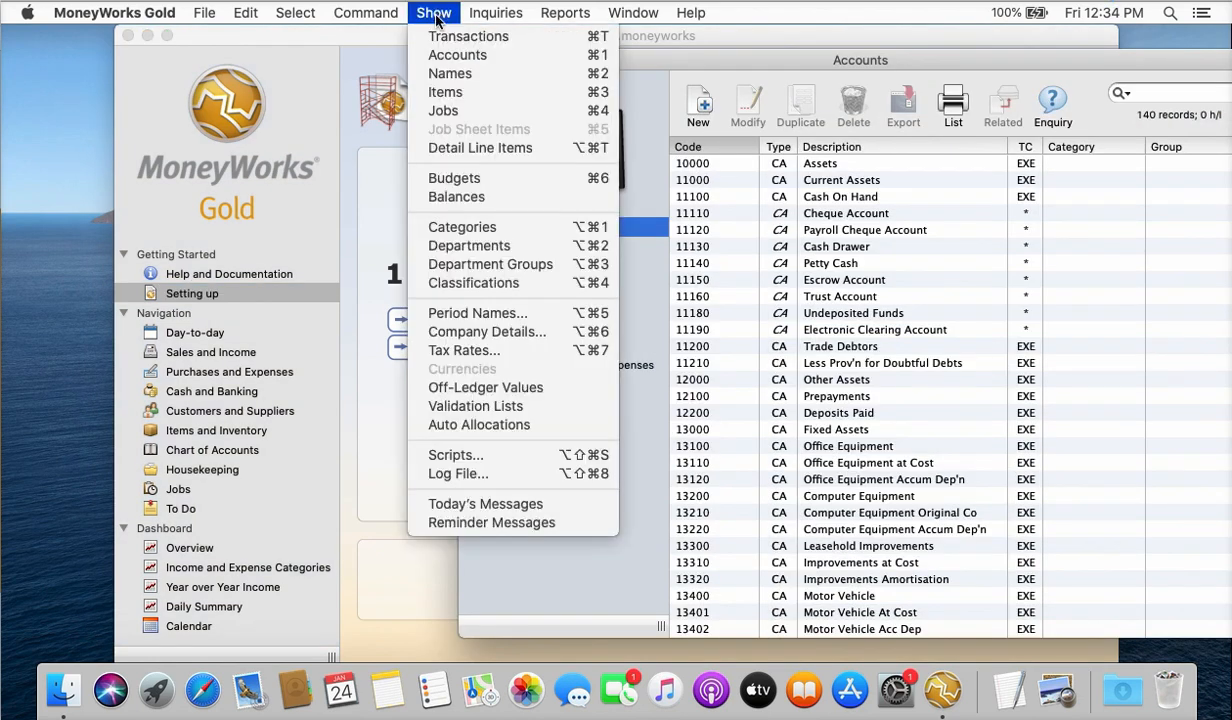
{"action": "left_click", "coordinate": [446, 75]}
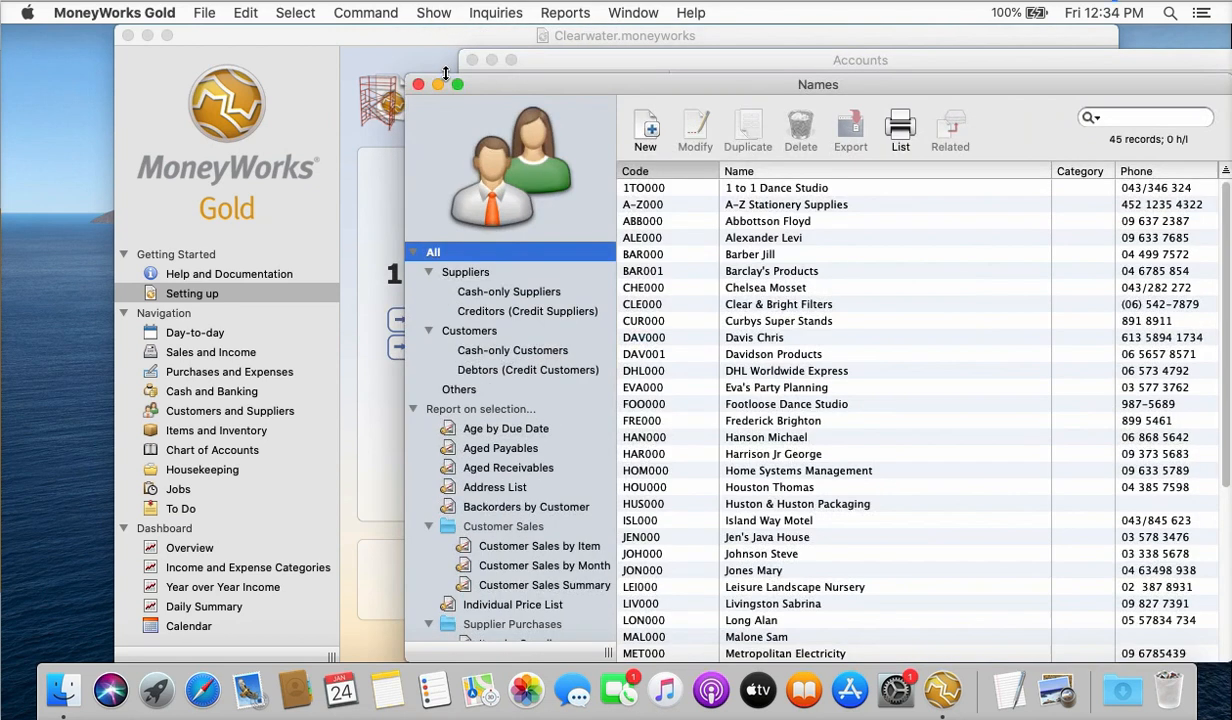
{"action": "left_click", "coordinate": [424, 16]}
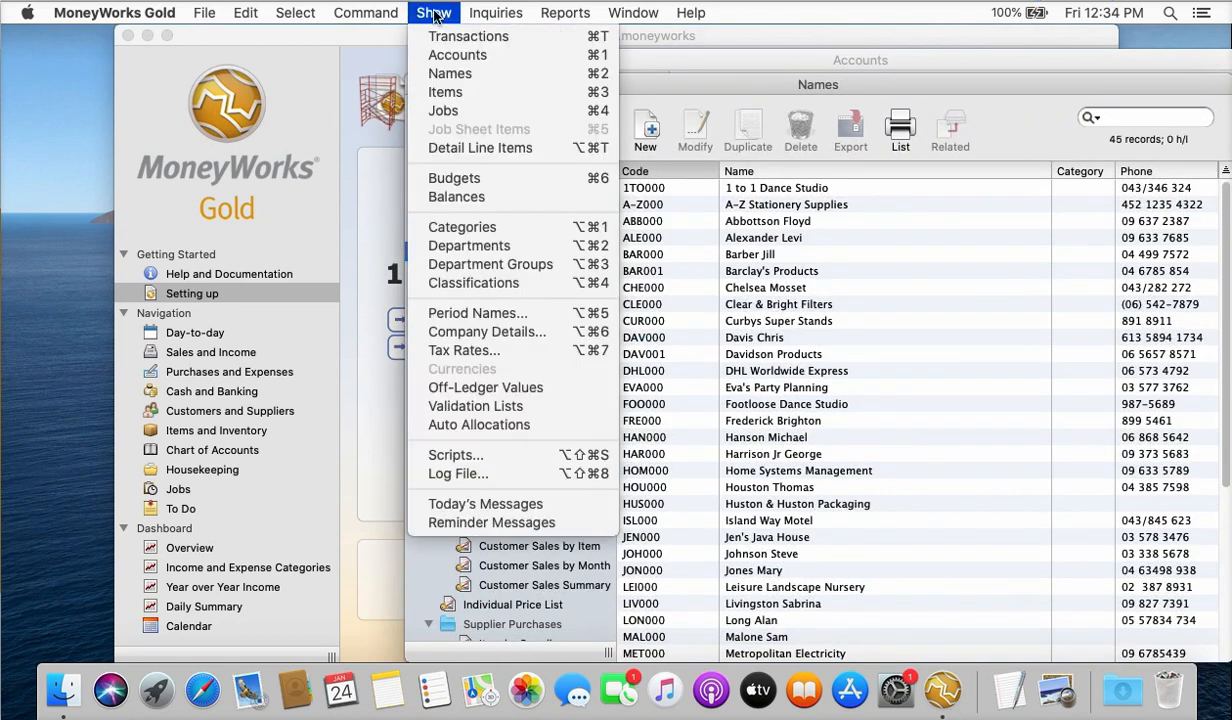
{"action": "left_click", "coordinate": [449, 92]}
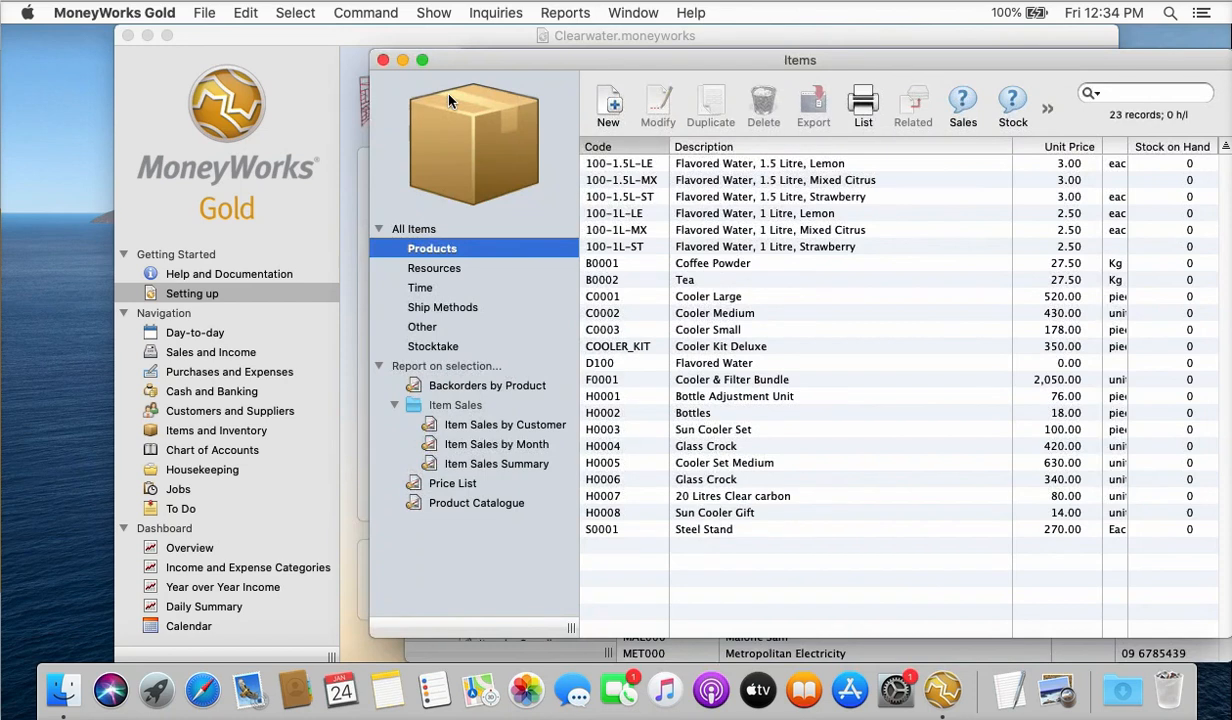
- Review the converted transactions by type, covering payments, receipts, purchase invoices and sales invoices
{"action": "left_click", "coordinate": [433, 13]}
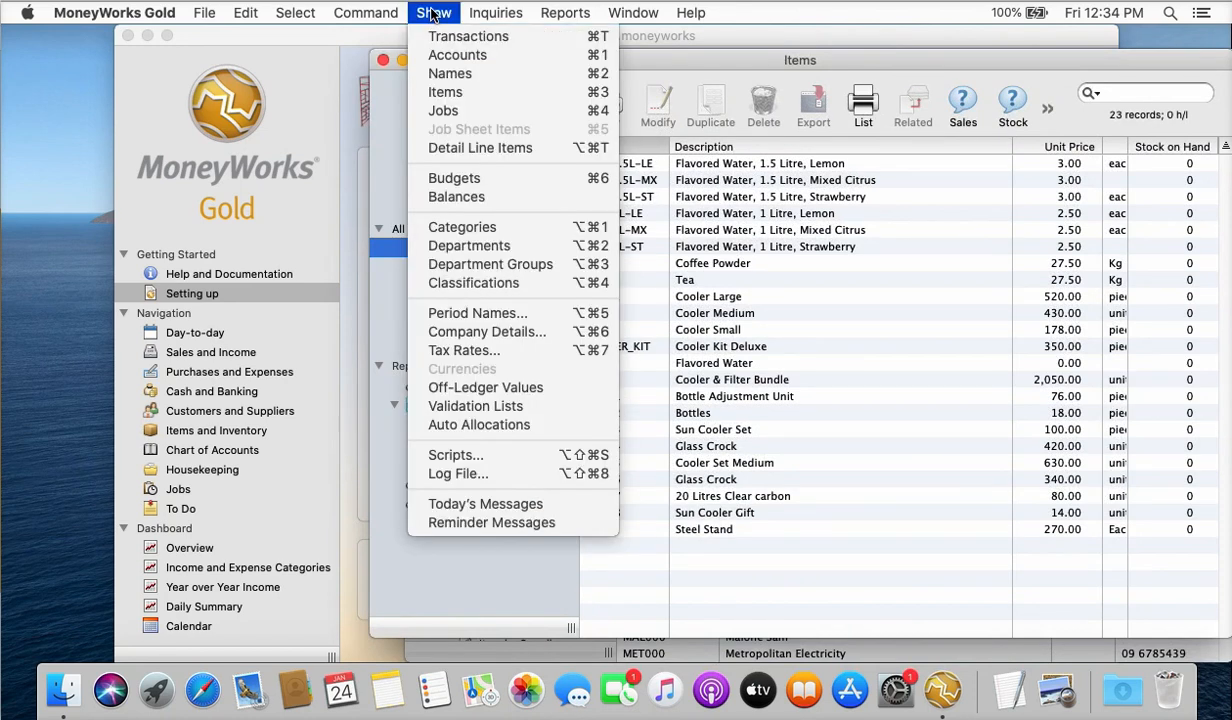
{"action": "left_click", "coordinate": [435, 36]}
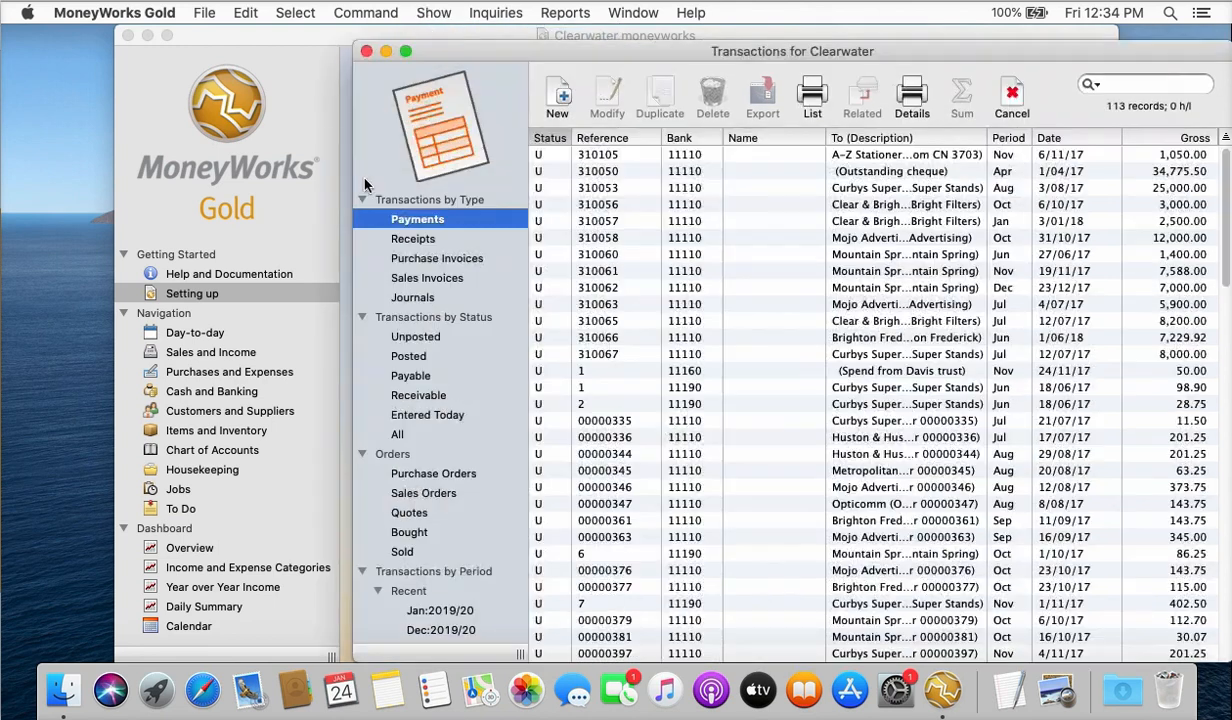
{"action": "left_click", "coordinate": [421, 240]}
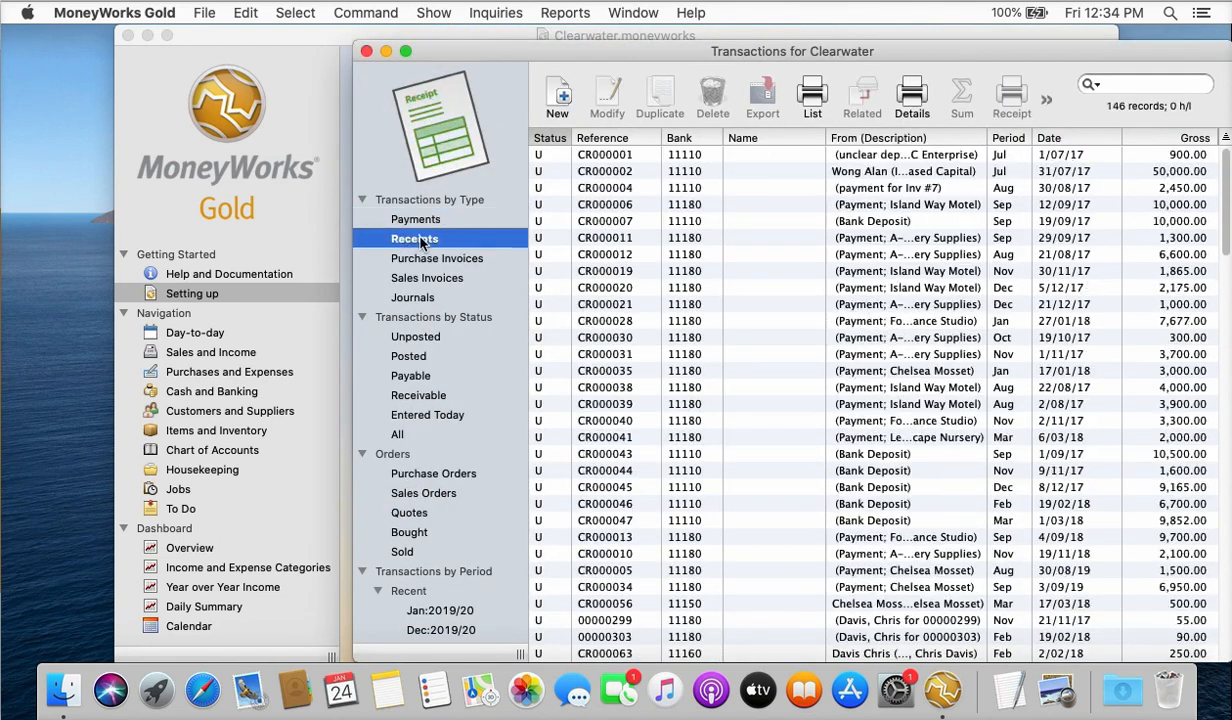
{"action": "left_click", "coordinate": [447, 261]}
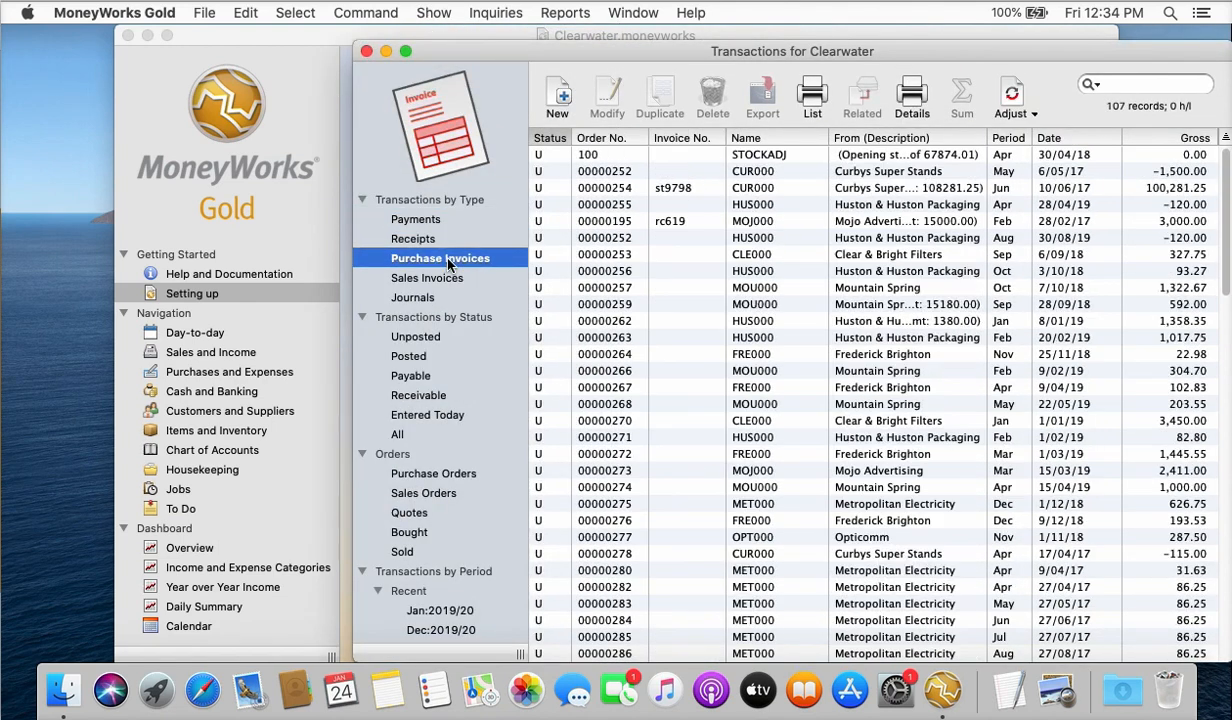
{"action": "left_click", "coordinate": [438, 280]}
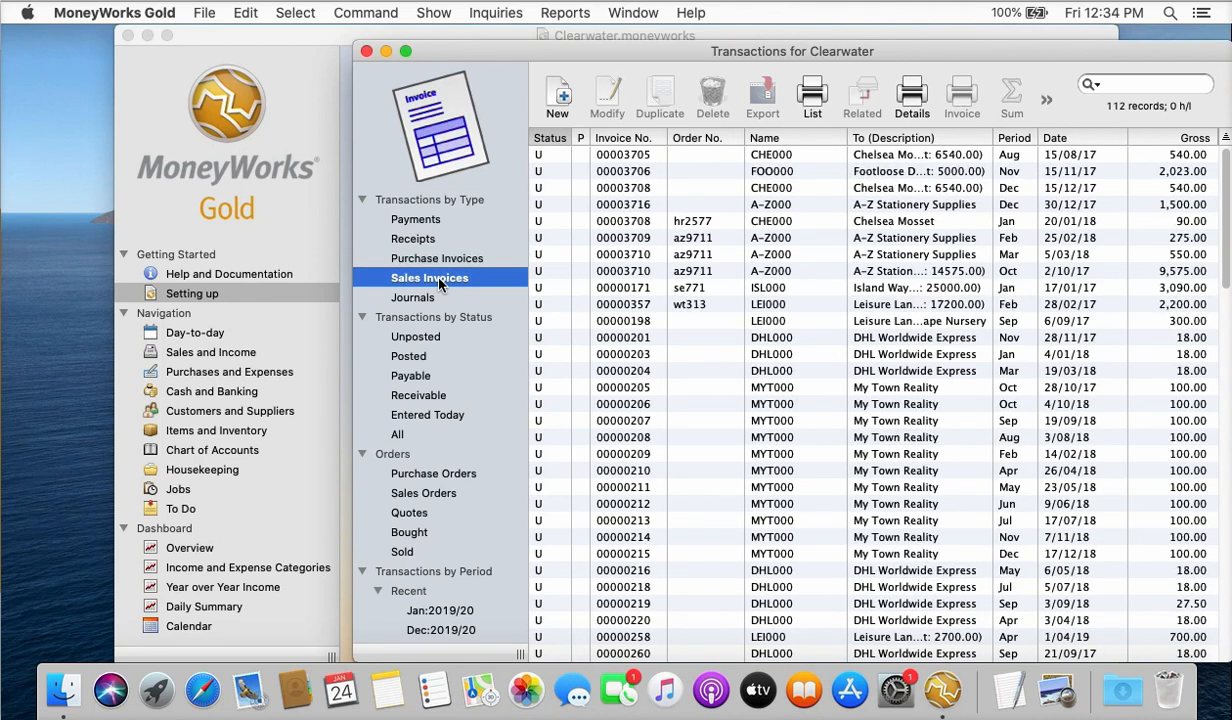
- Review the converted journals, purchase orders and sales orders in the transactions list
{"action": "left_click", "coordinate": [427, 300]}
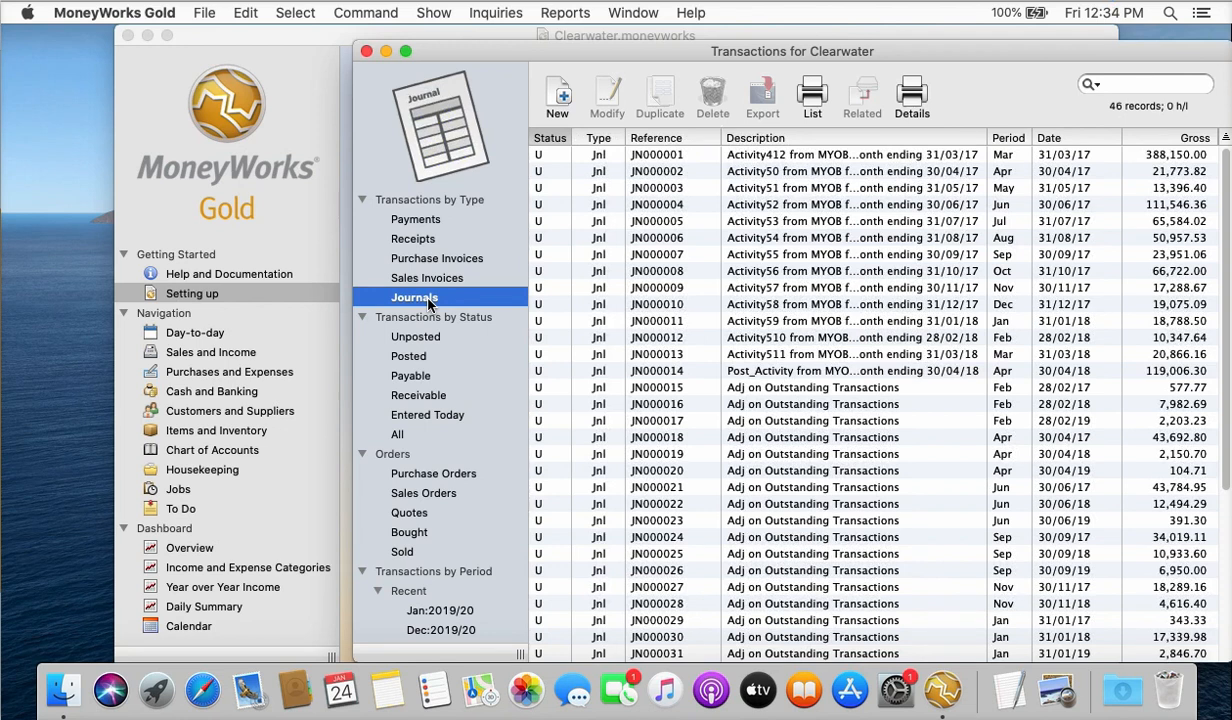
{"action": "left_click", "coordinate": [424, 473]}
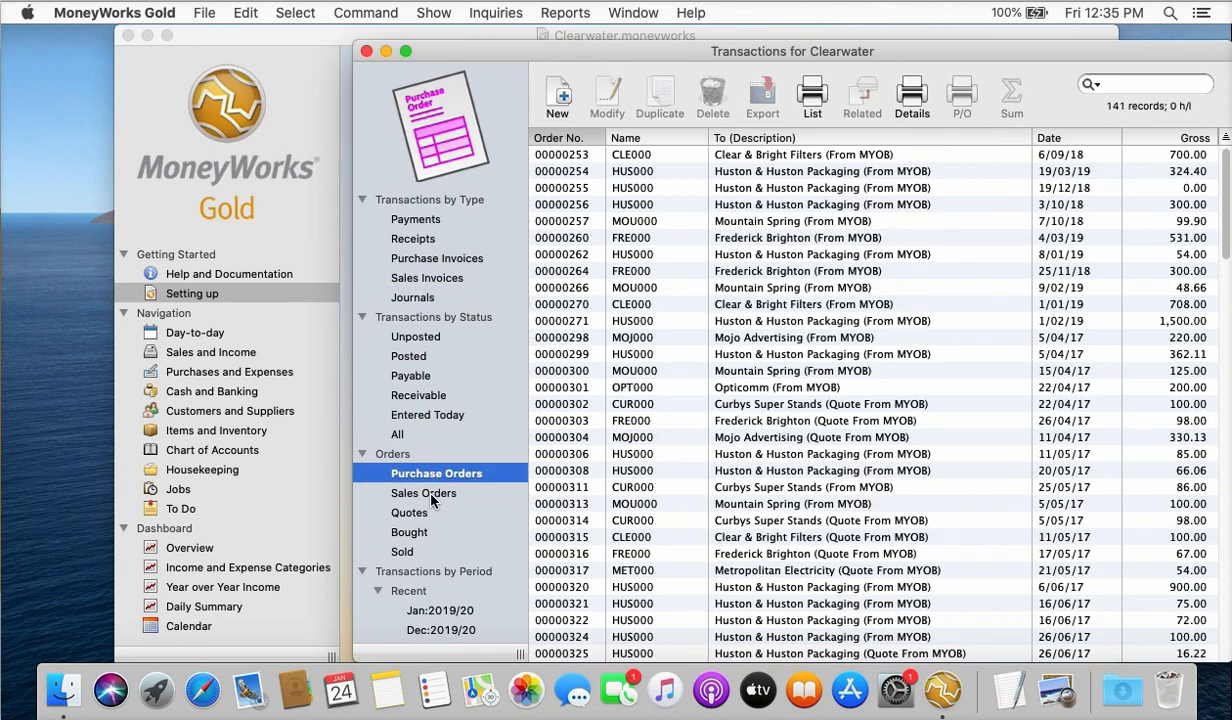
{"action": "left_click", "coordinate": [428, 494]}
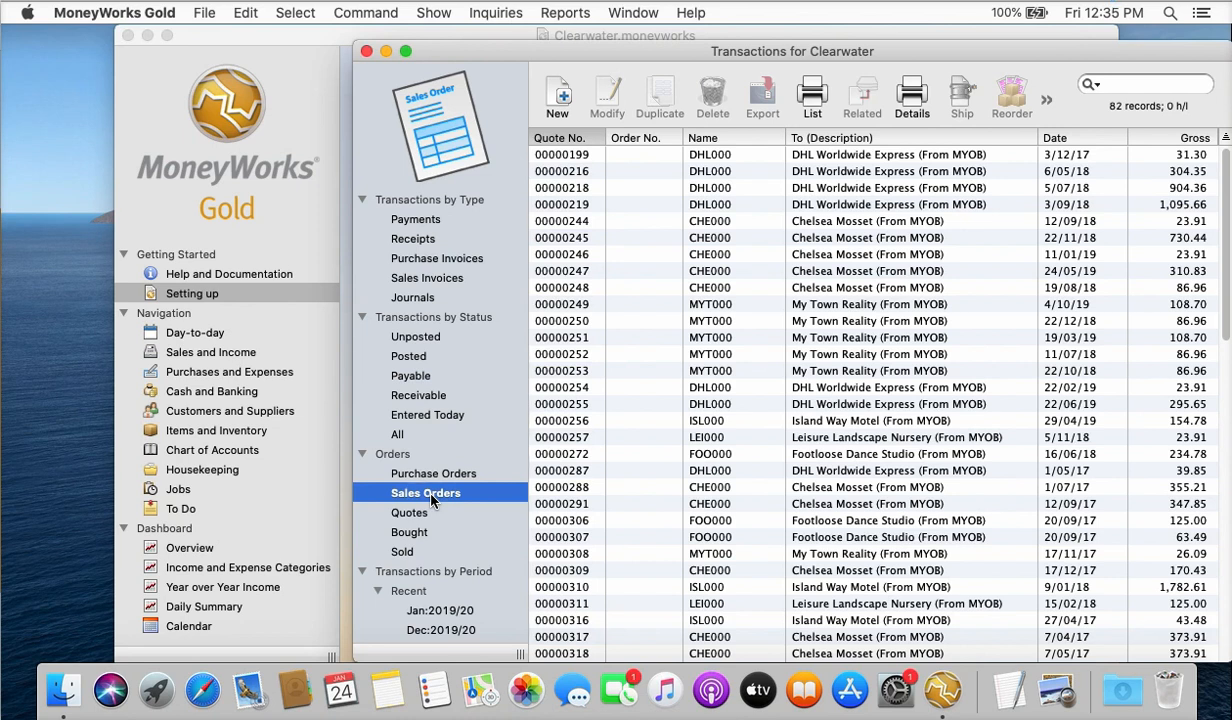
- Preview the Trial Balance report for Oct:2017/18 to Mar:2017/18 with unposted transactions included, and close the preview
{"action": "left_click", "coordinate": [556, 14]}
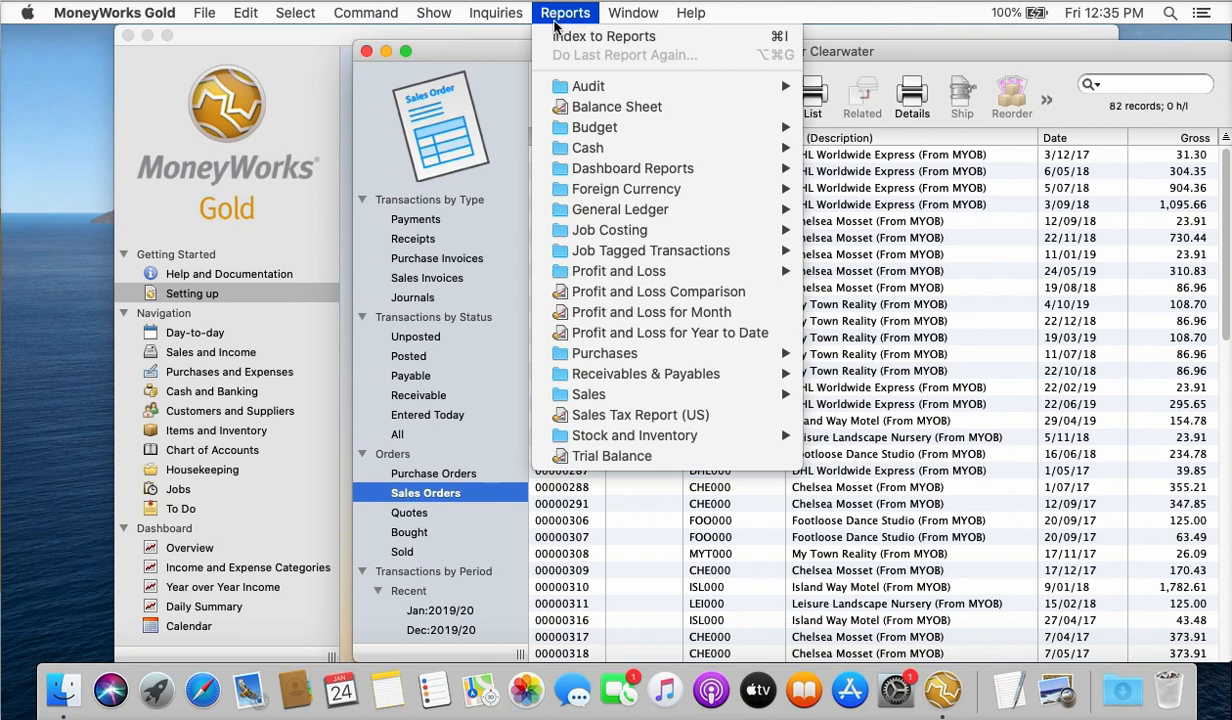
{"action": "left_click", "coordinate": [575, 456]}
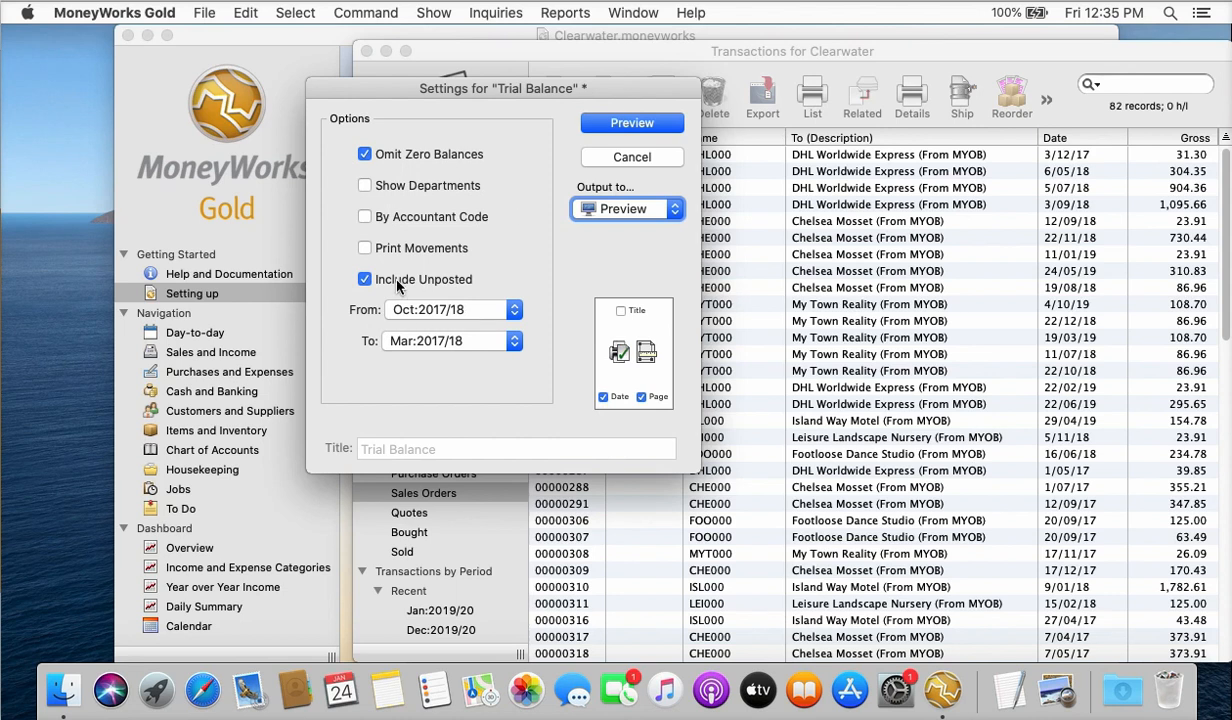
{"action": "left_click", "coordinate": [424, 342]}
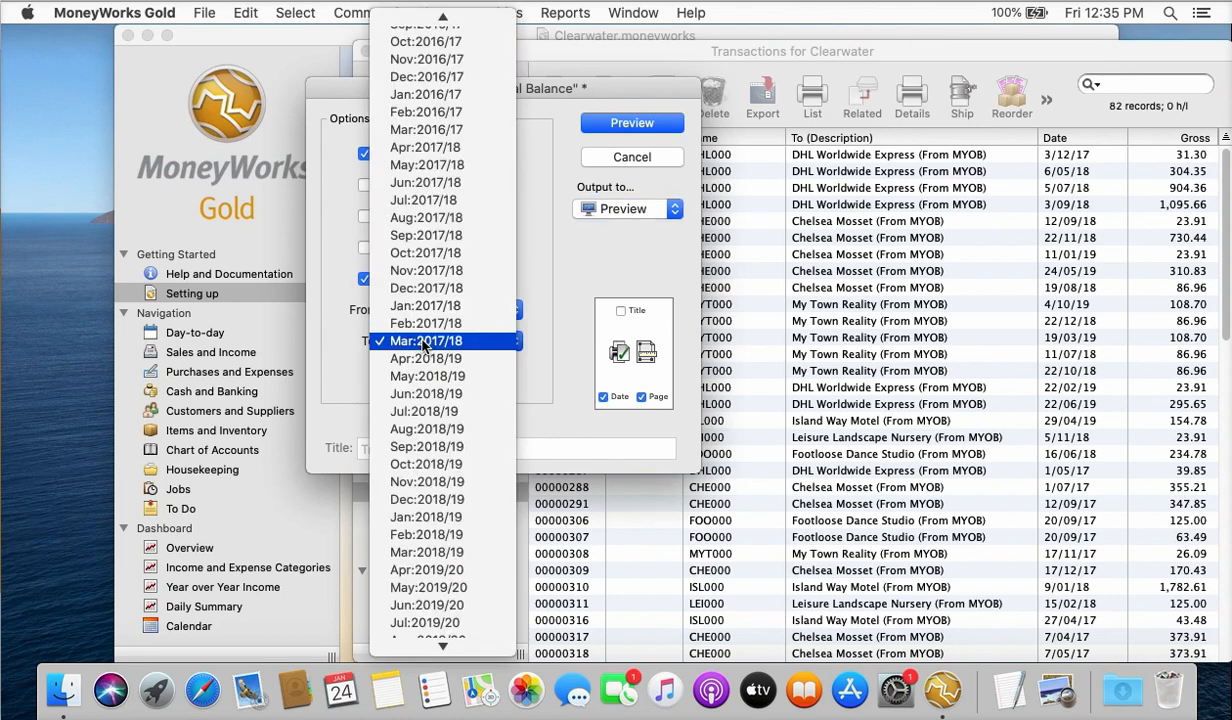
{"action": "left_click", "coordinate": [424, 342]}
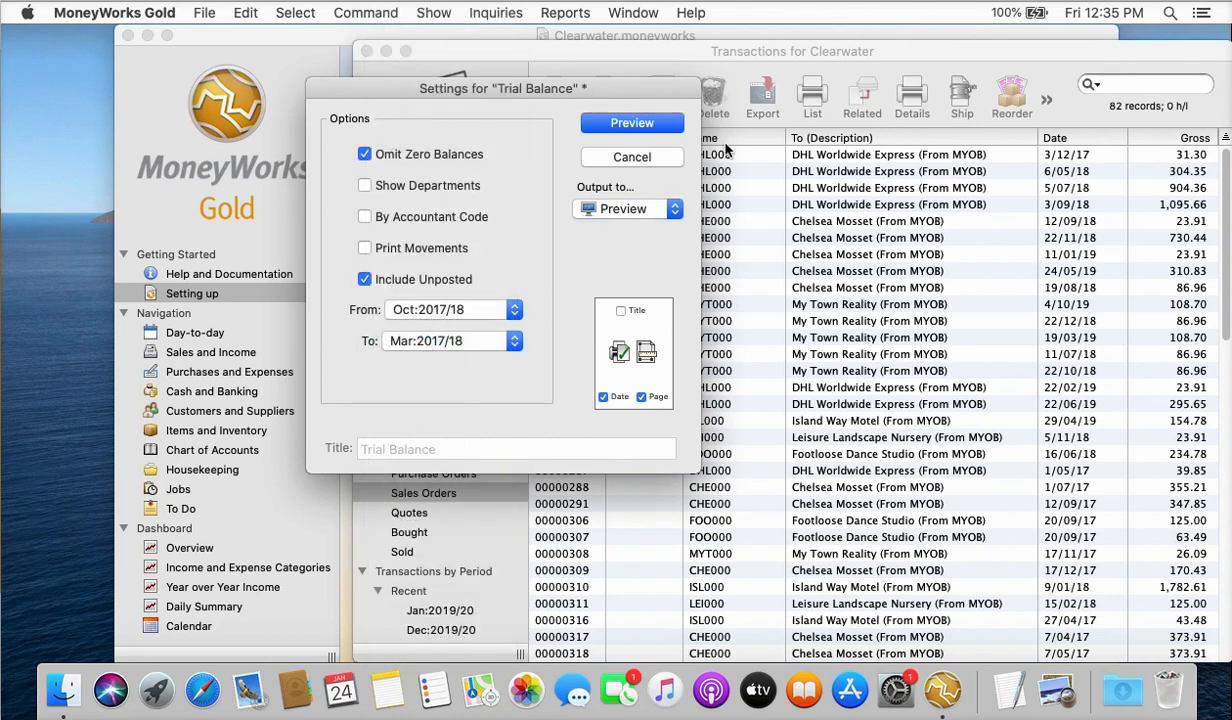
{"action": "left_click", "coordinate": [632, 123]}
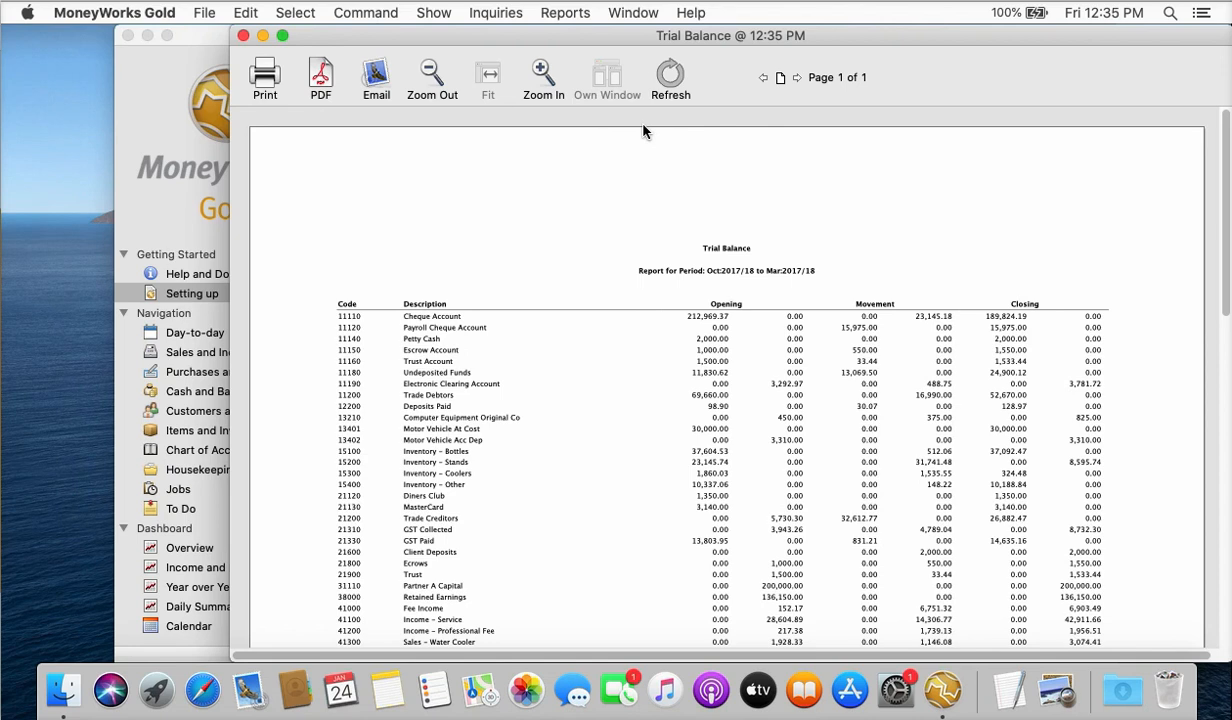
{"action": "left_click", "coordinate": [243, 36]}
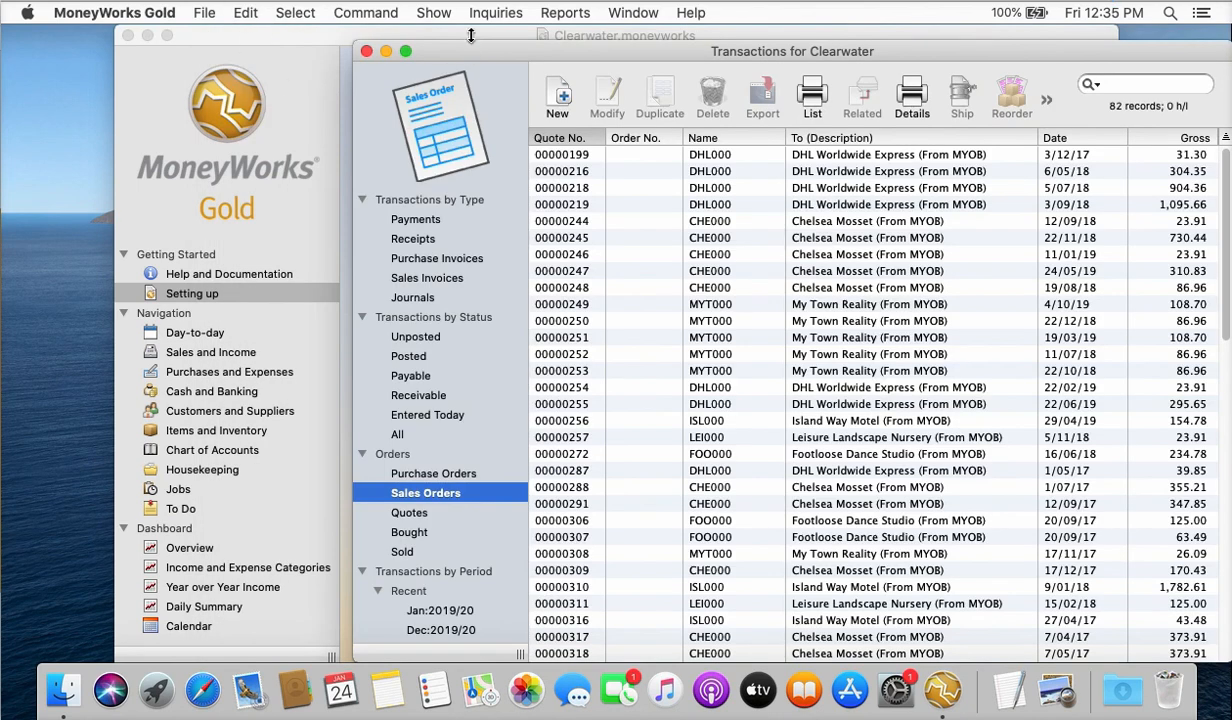
- Set the company name to Clearwater Revival in the company details
{"action": "left_click", "coordinate": [436, 14]}
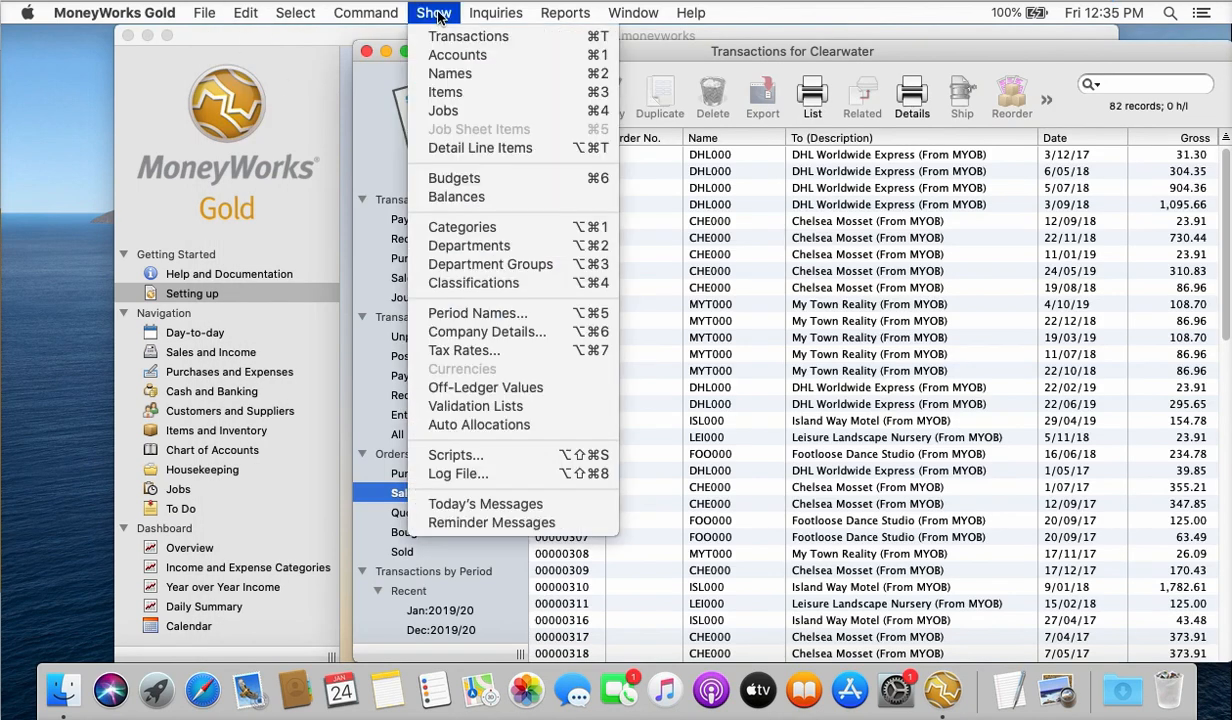
{"action": "left_click", "coordinate": [494, 331]}
{"action": "type", "text": "Clearwater "}
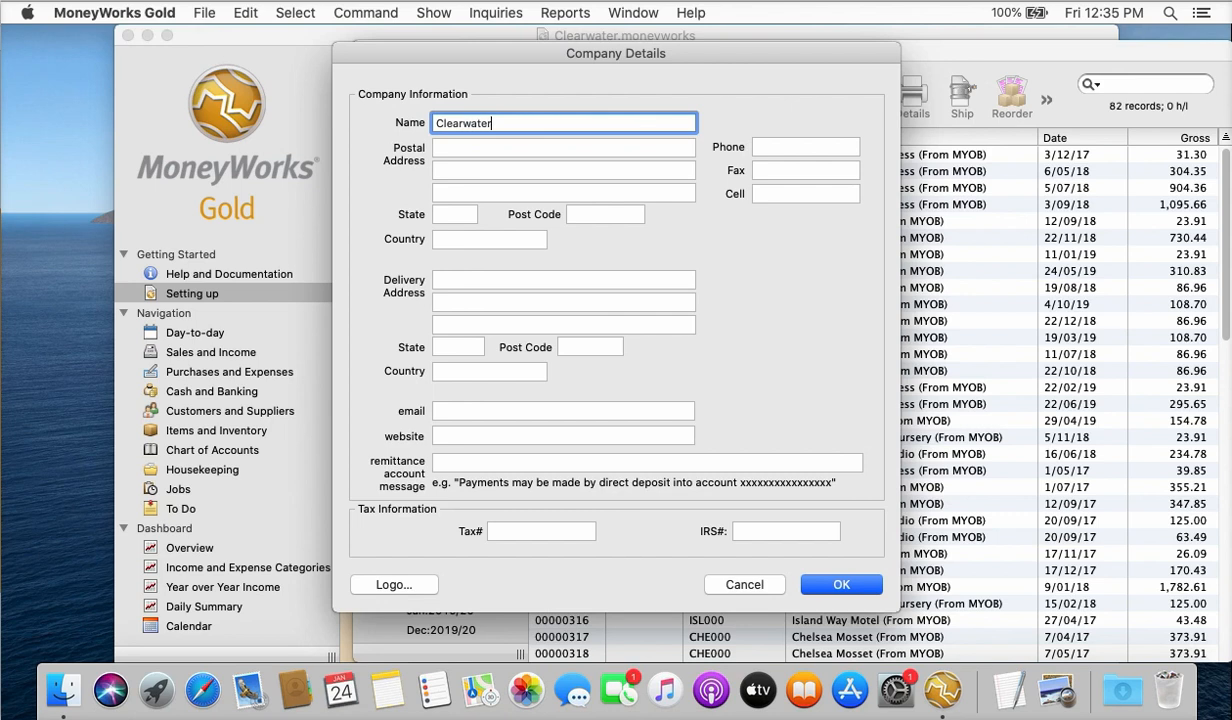
{"action": "type", "text": "Revival"}
{"action": "left_click", "coordinate": [840, 585]}
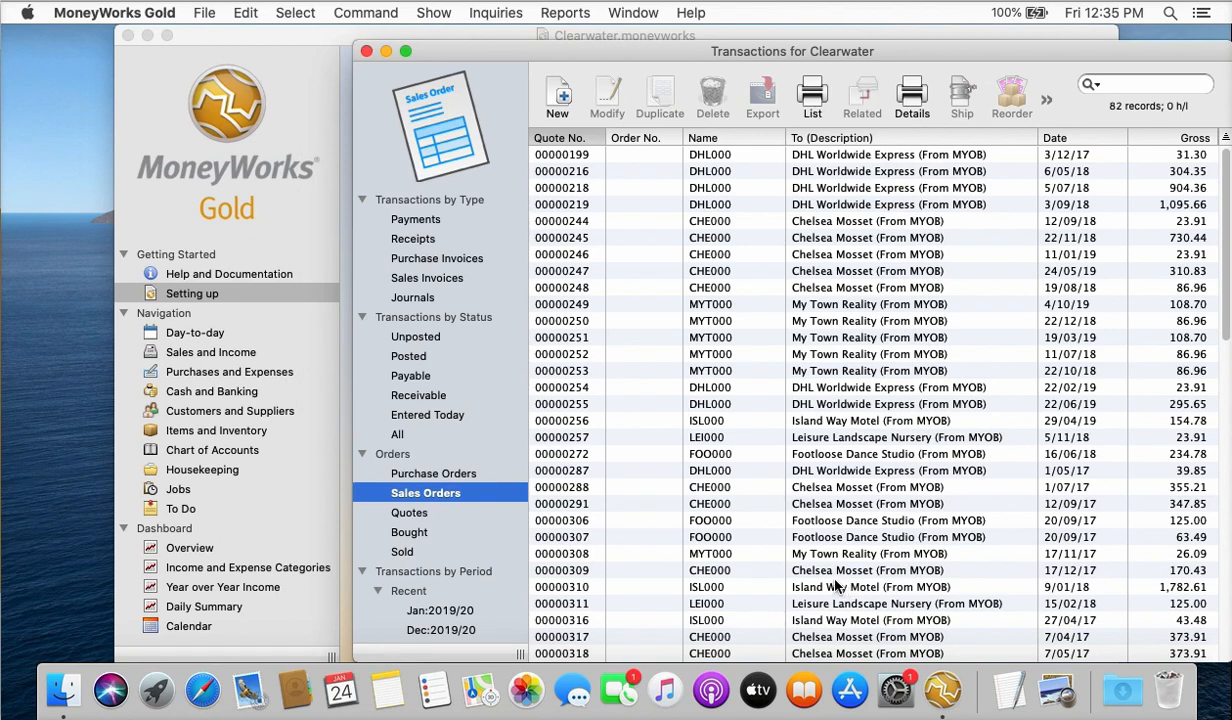
- Show the sales invoices sorted by invoice number in descending order
{"action": "left_click", "coordinate": [430, 279]}
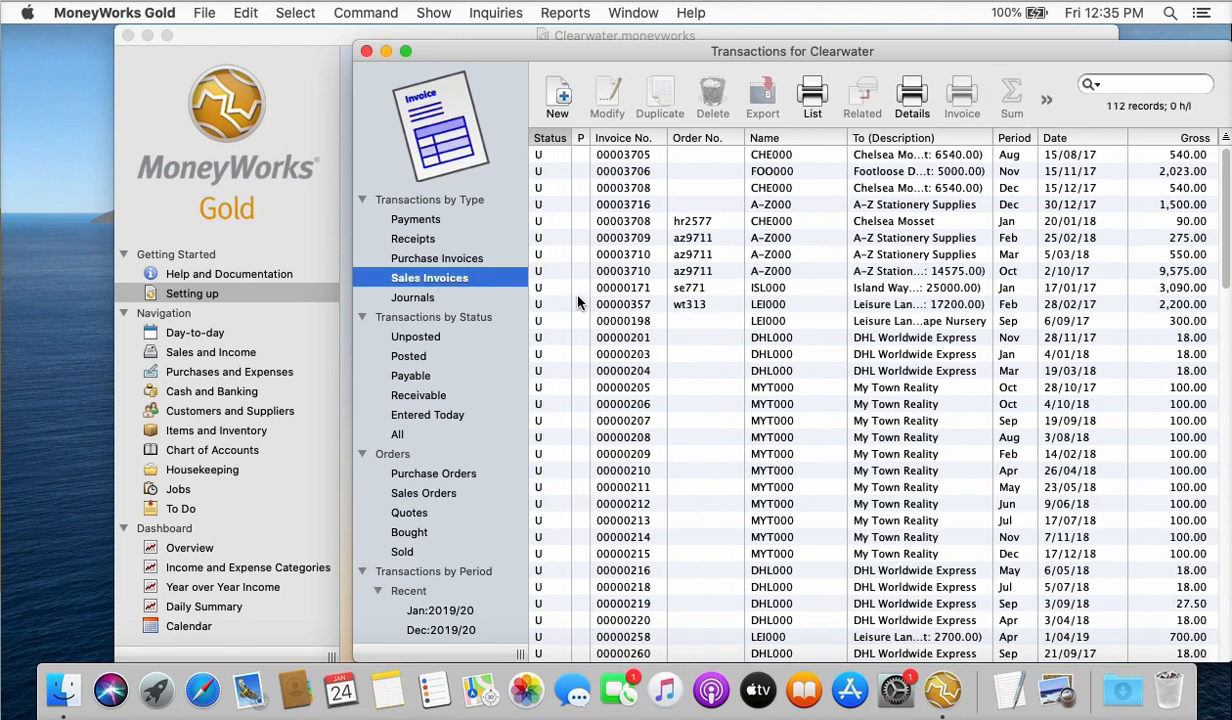
{"action": "left_click", "coordinate": [638, 139]}
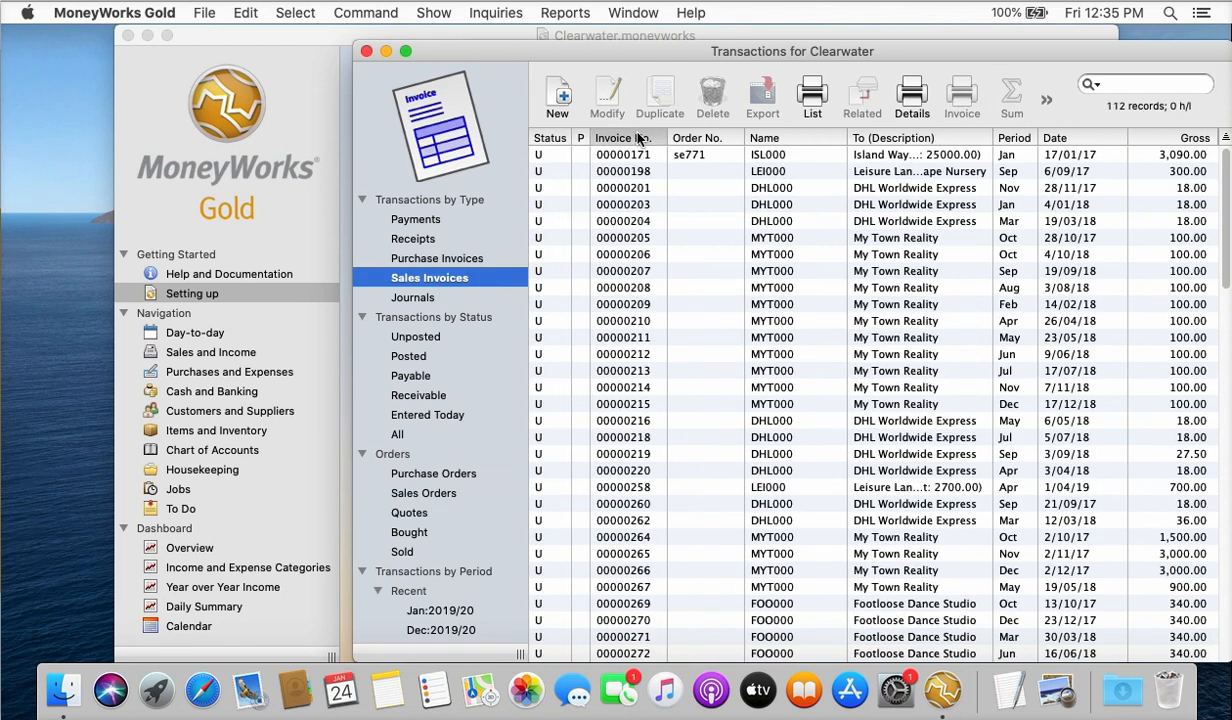
{"action": "left_click", "coordinate": [638, 139]}
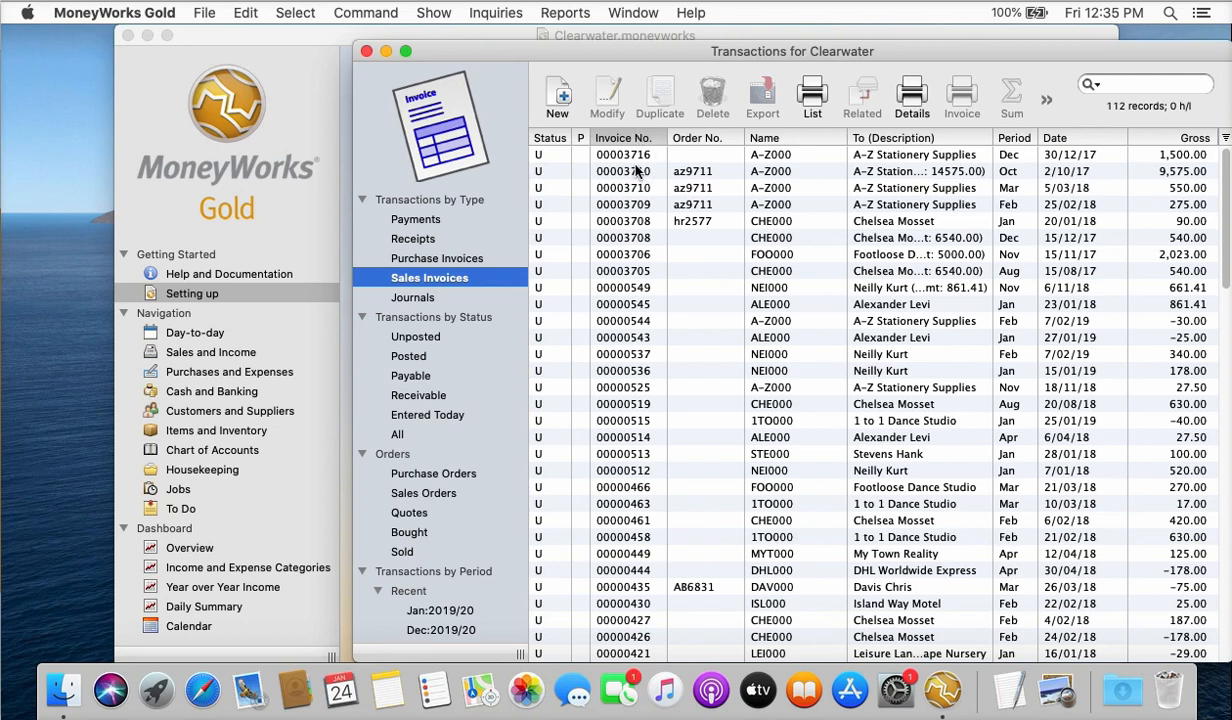
- Set the document's invoice number sequence to 3717 with 8 digits in the document preferences
{"action": "left_click", "coordinate": [245, 14]}
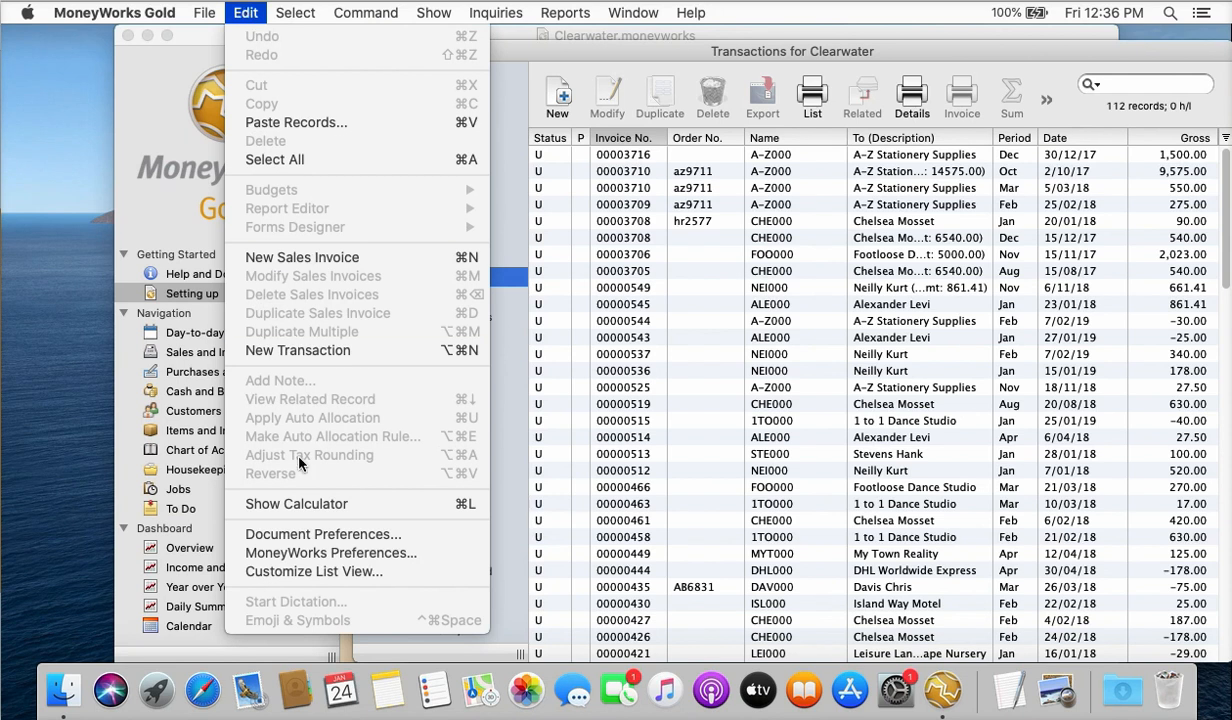
{"action": "left_click", "coordinate": [298, 536]}
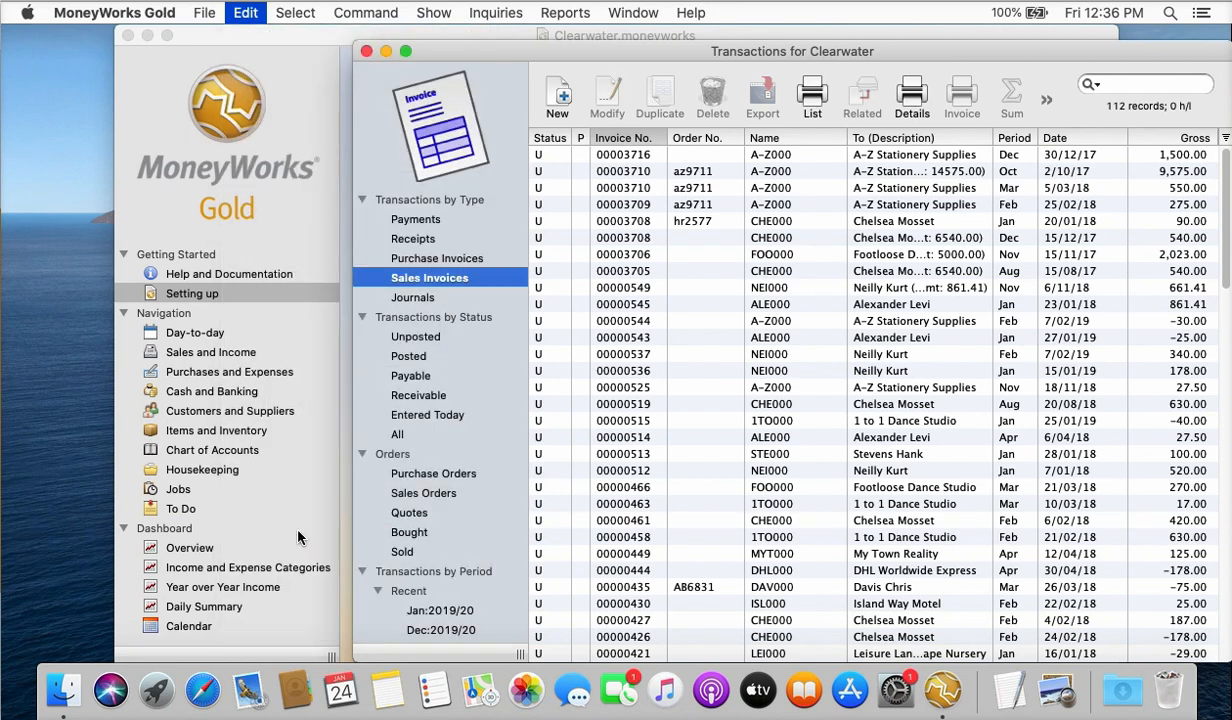
{"action": "left_click", "coordinate": [440, 114]}
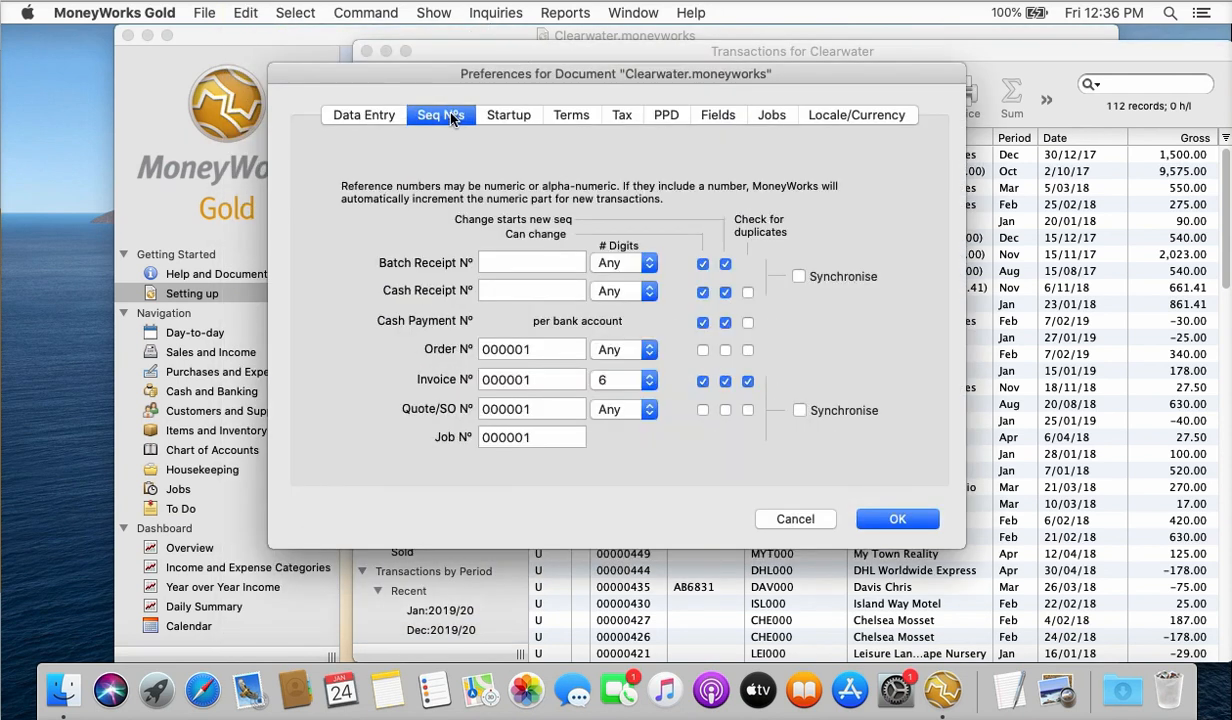
{"action": "double_click", "coordinate": [545, 379]}
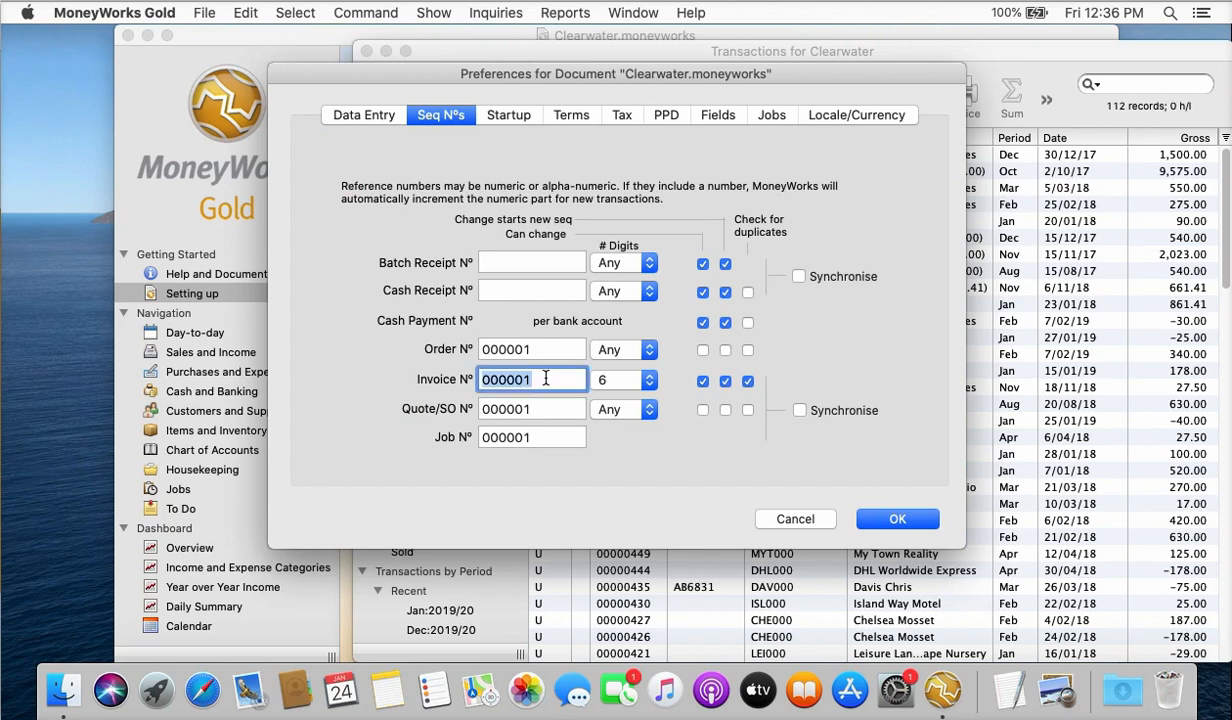
{"action": "type", "text": "3717"}
{"action": "left_click", "coordinate": [622, 381]}
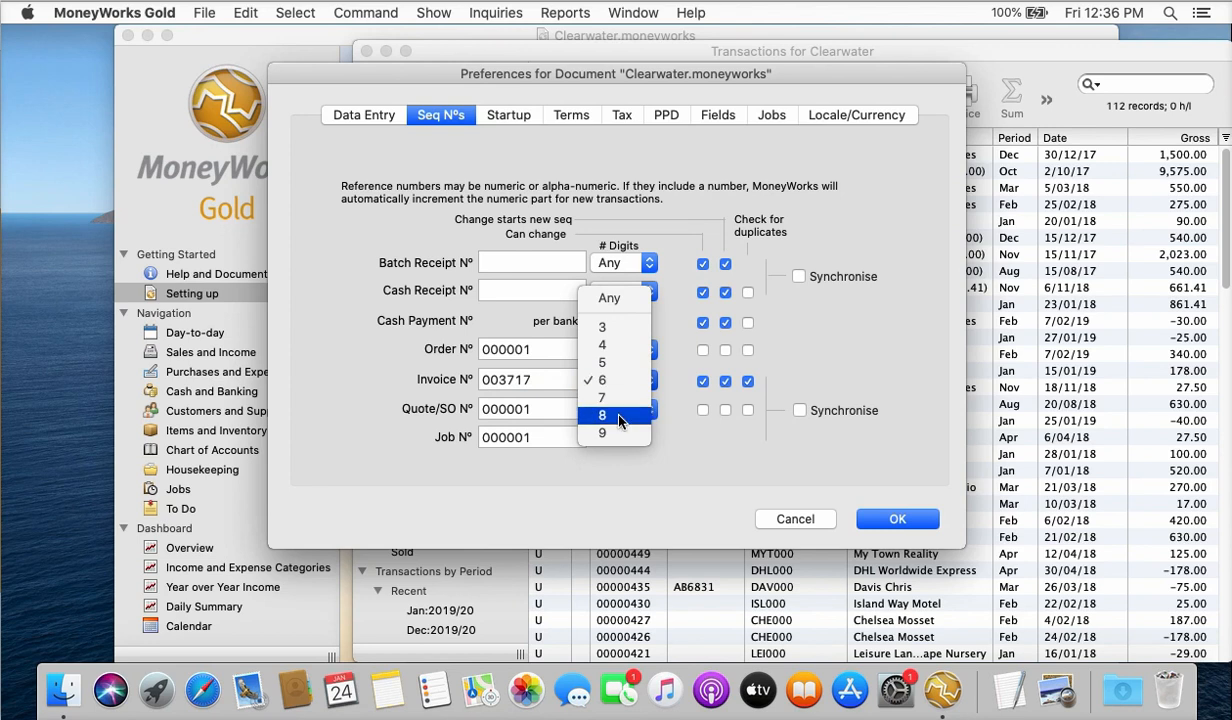
{"action": "left_click", "coordinate": [620, 416]}
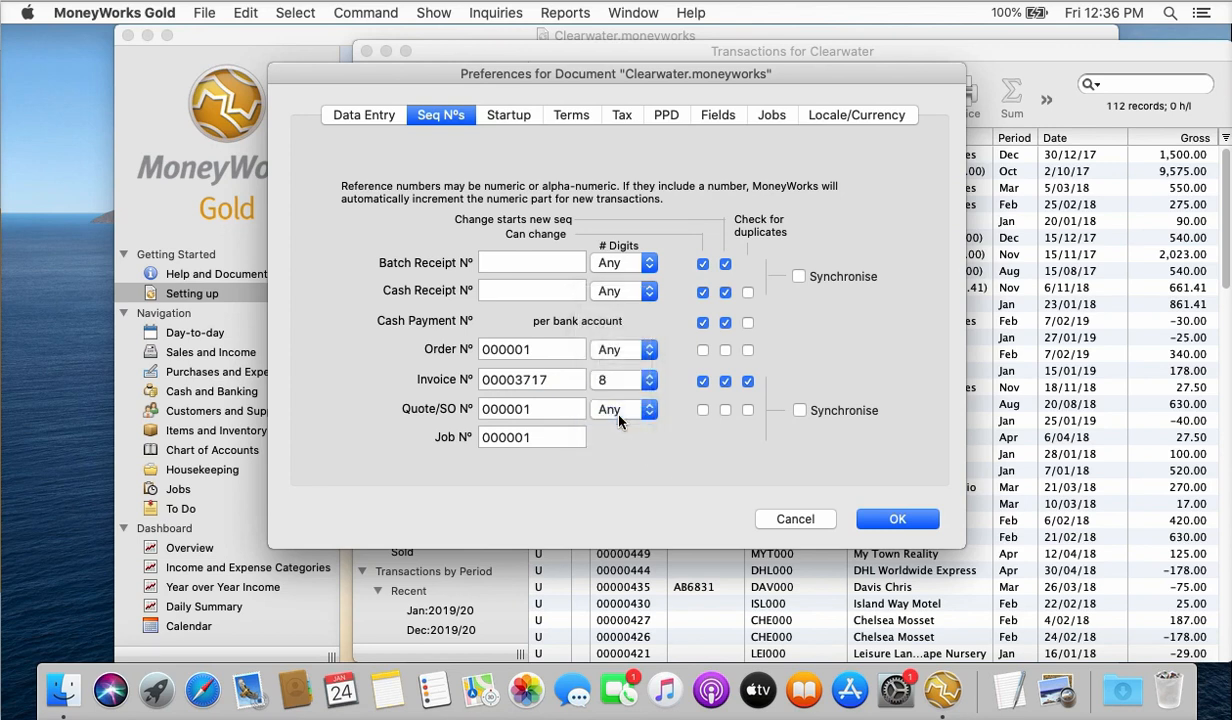
{"action": "left_click", "coordinate": [898, 519]}
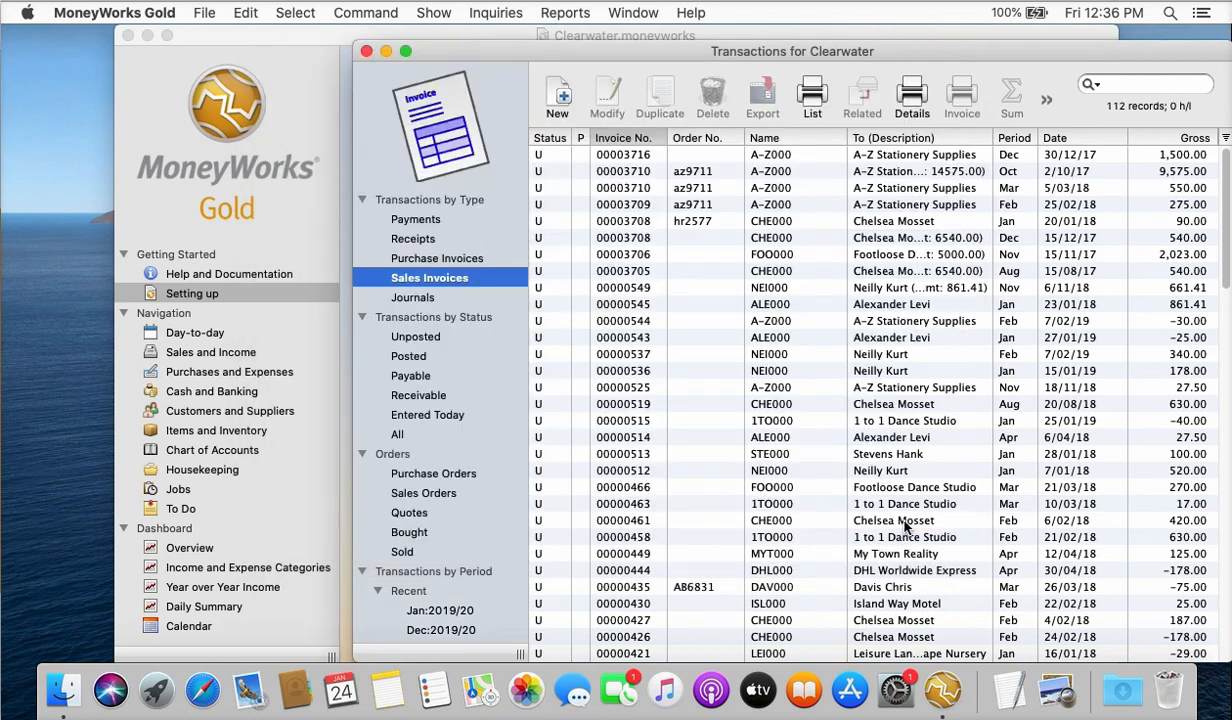
- Create a new sales invoice for the debtor A-Z Stationery Supplies
{"action": "left_click", "coordinate": [558, 100]}
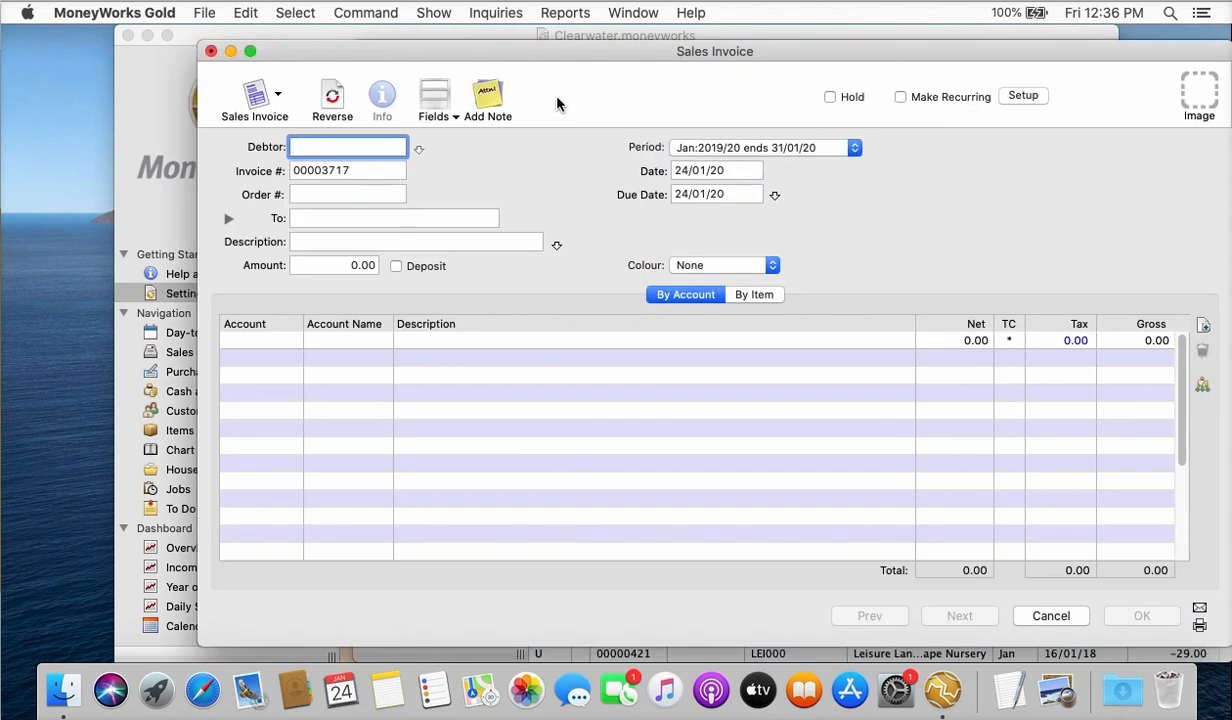
{"action": "type", "text": "A-Z"}
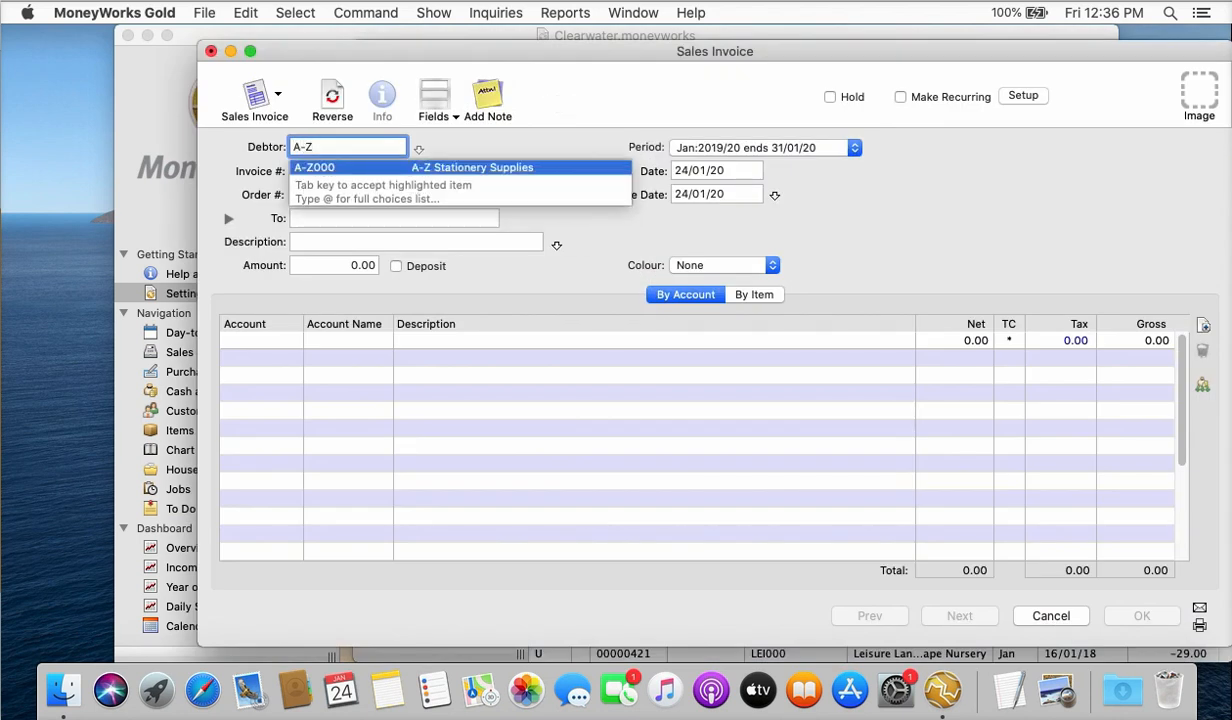
{"action": "key", "text": "Tab"}
- Enter the invoice by item with 90 units of 100-1L-LE Flavored Water, 1 Litre, Lemon
{"action": "left_click", "coordinate": [753, 295]}
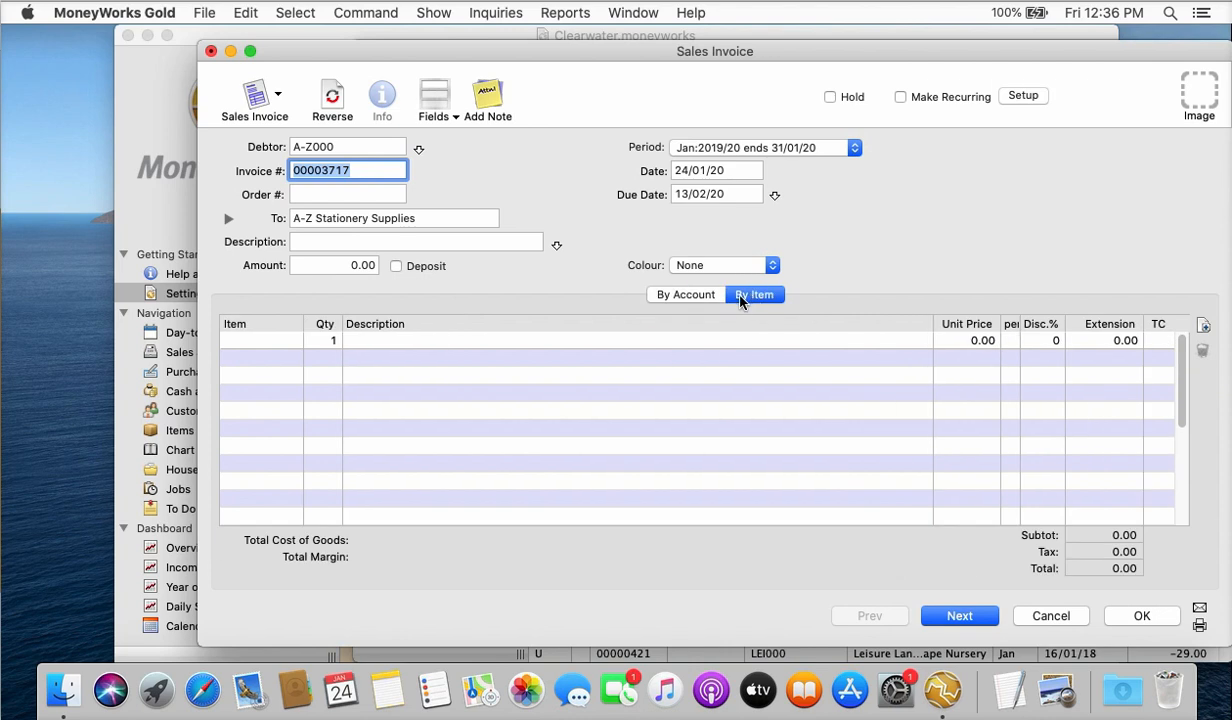
{"action": "left_click", "coordinate": [271, 339]}
{"action": "type", "text": "WATER"}
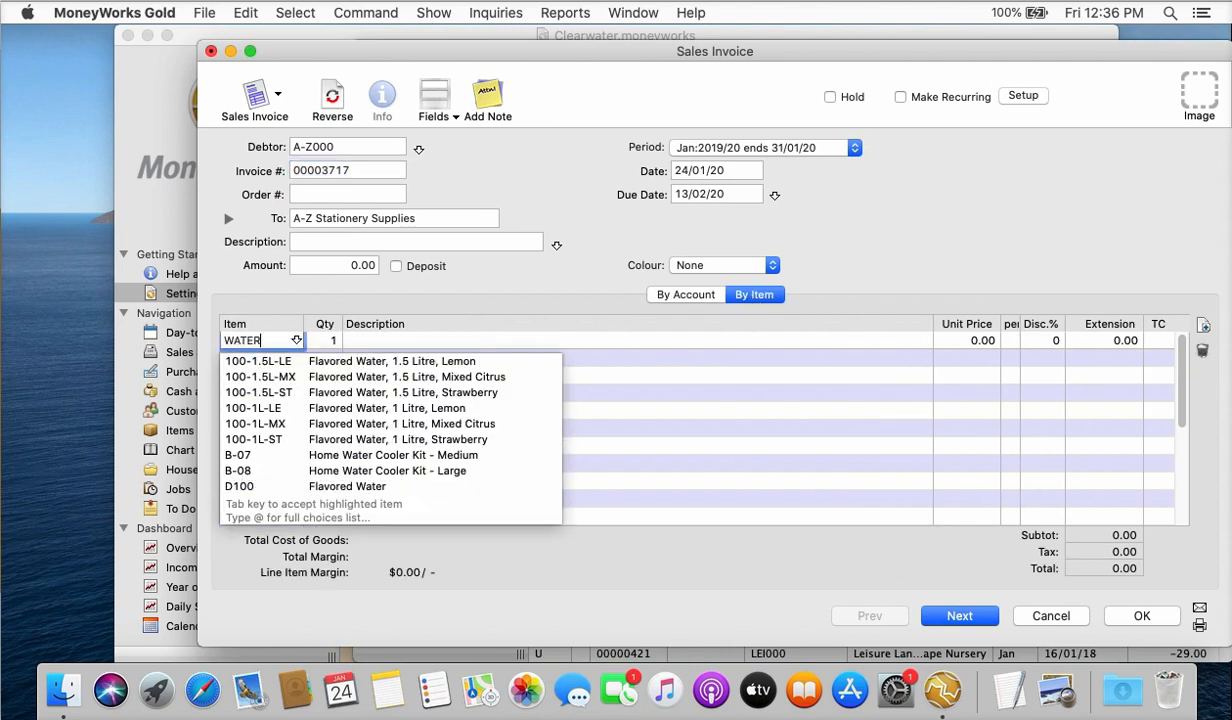
{"action": "left_click", "coordinate": [361, 409]}
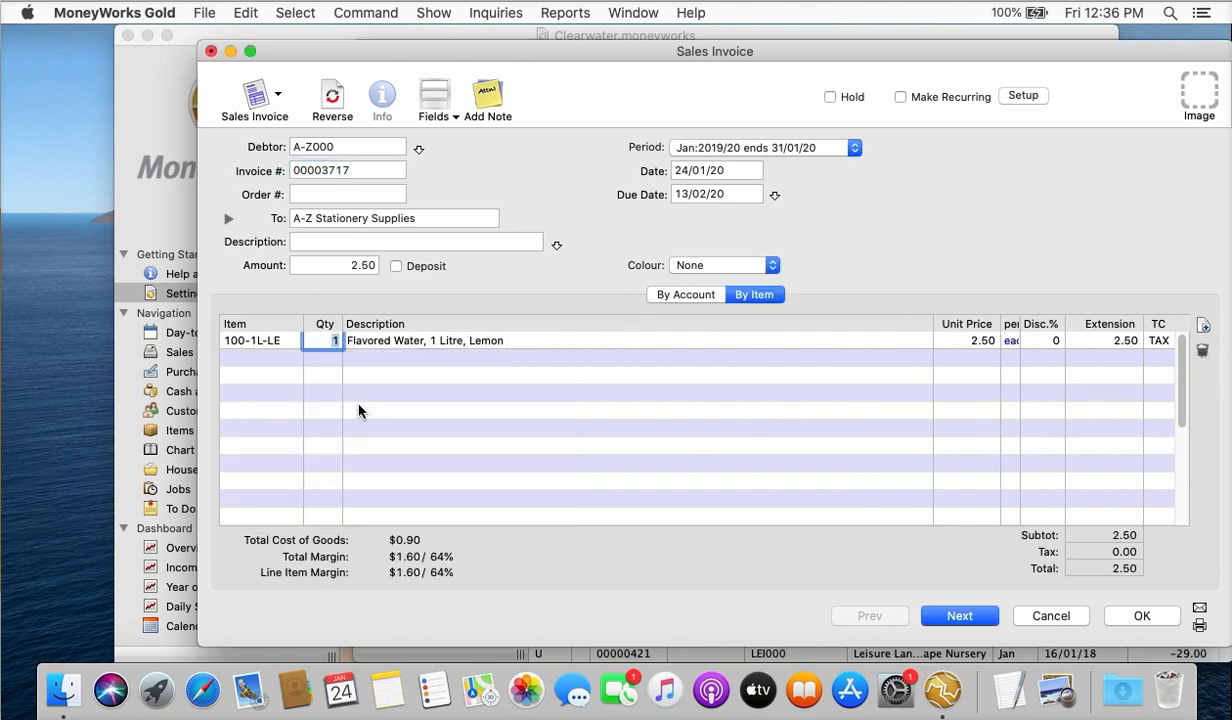
{"action": "type", "text": "90"}
{"action": "key", "text": "Tab"}
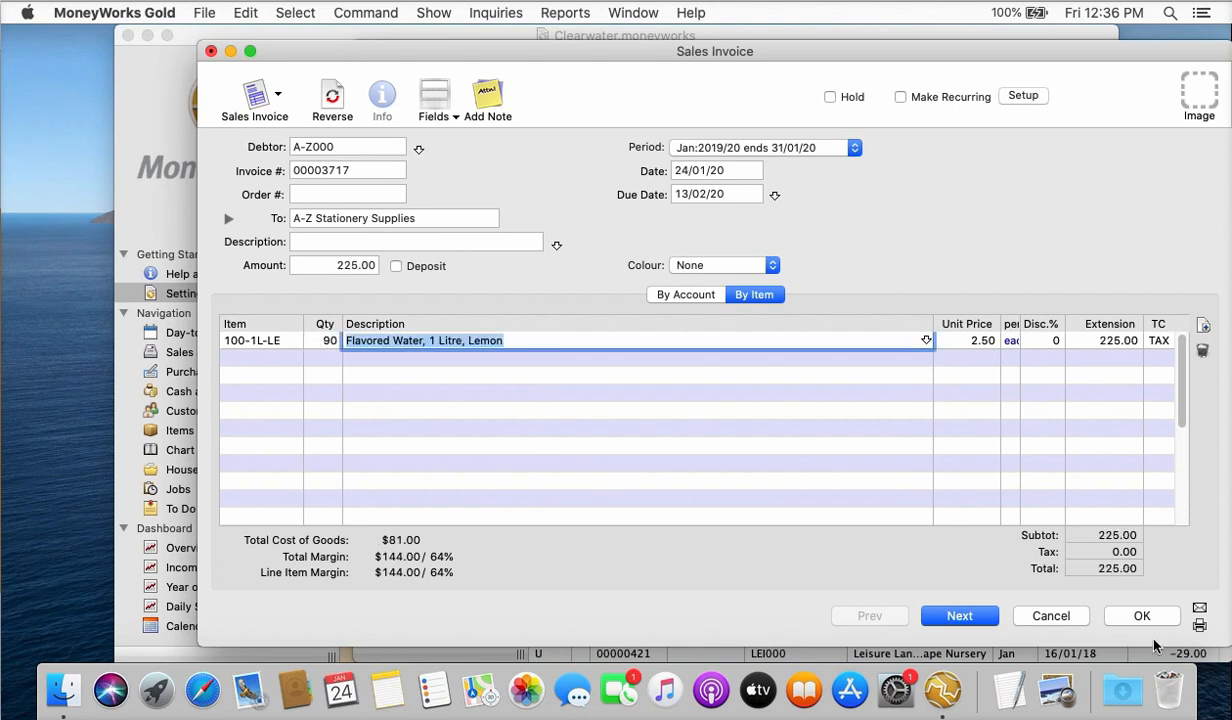
- Save the invoice with printing turned on, pin Basic Invoice as the form and review the invoice in the print preview
{"action": "left_click", "coordinate": [1201, 628]}
{"action": "left_click", "coordinate": [1147, 616]}
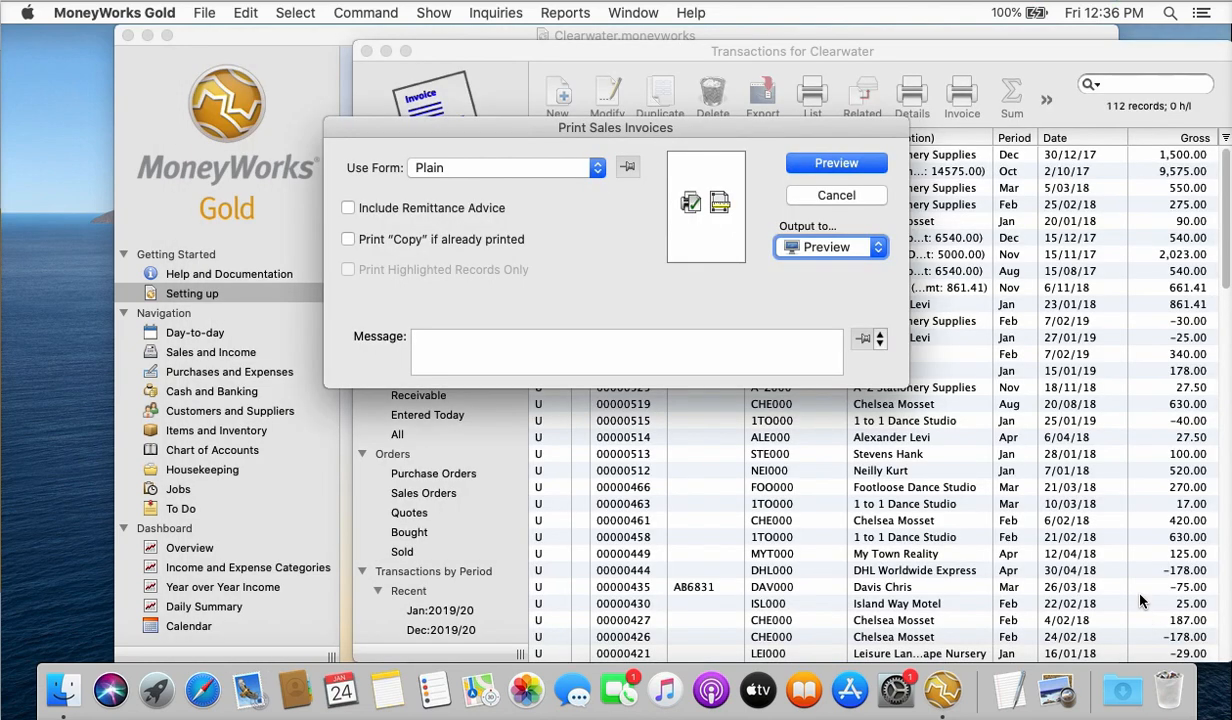
{"action": "left_click", "coordinate": [517, 170]}
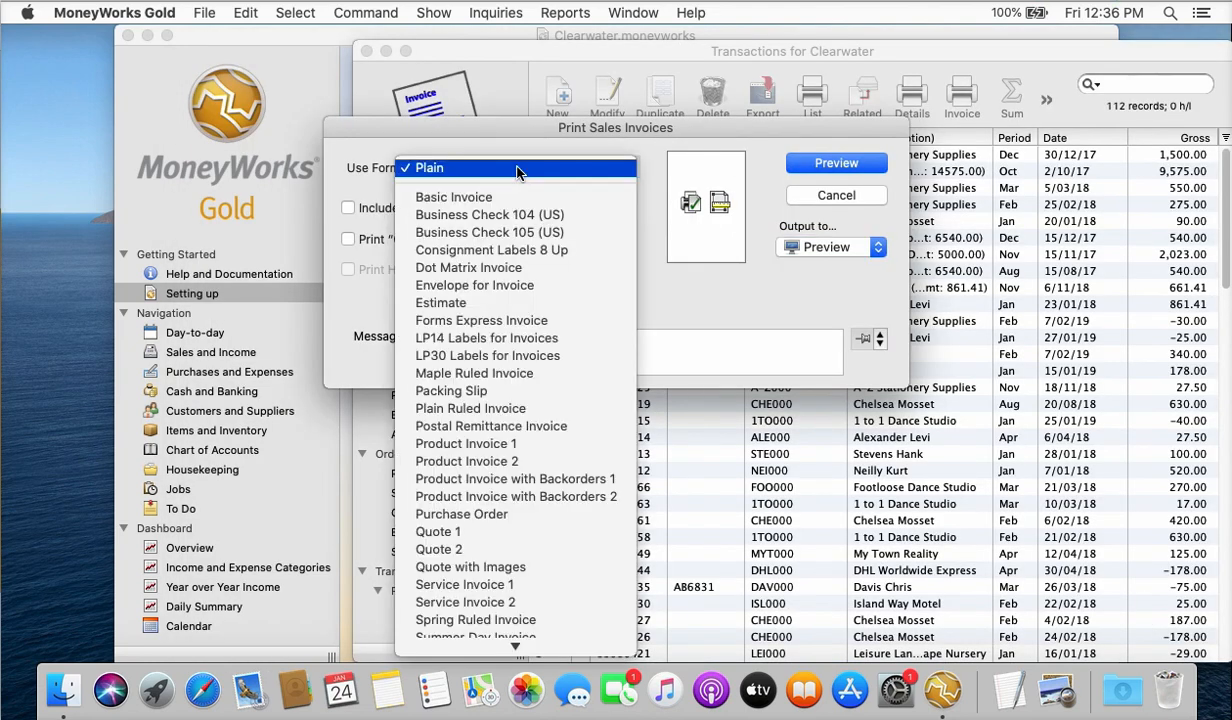
{"action": "left_click", "coordinate": [500, 197]}
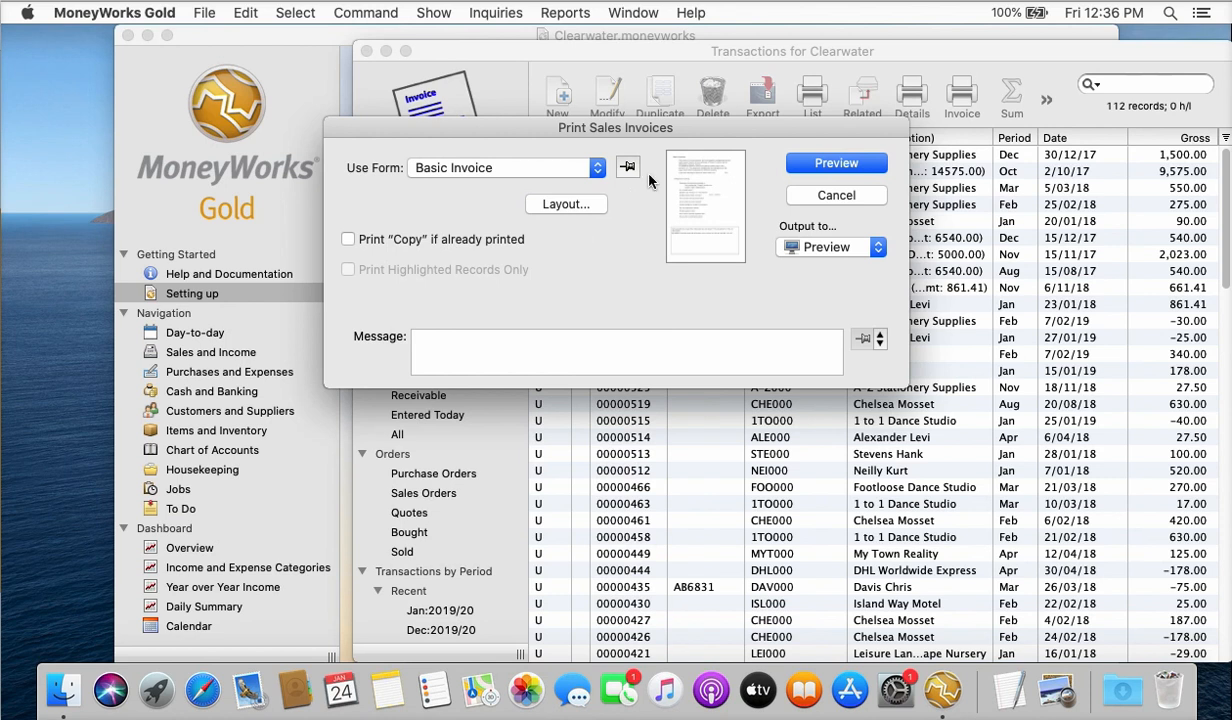
{"action": "left_click", "coordinate": [627, 167]}
{"action": "left_click", "coordinate": [850, 162]}
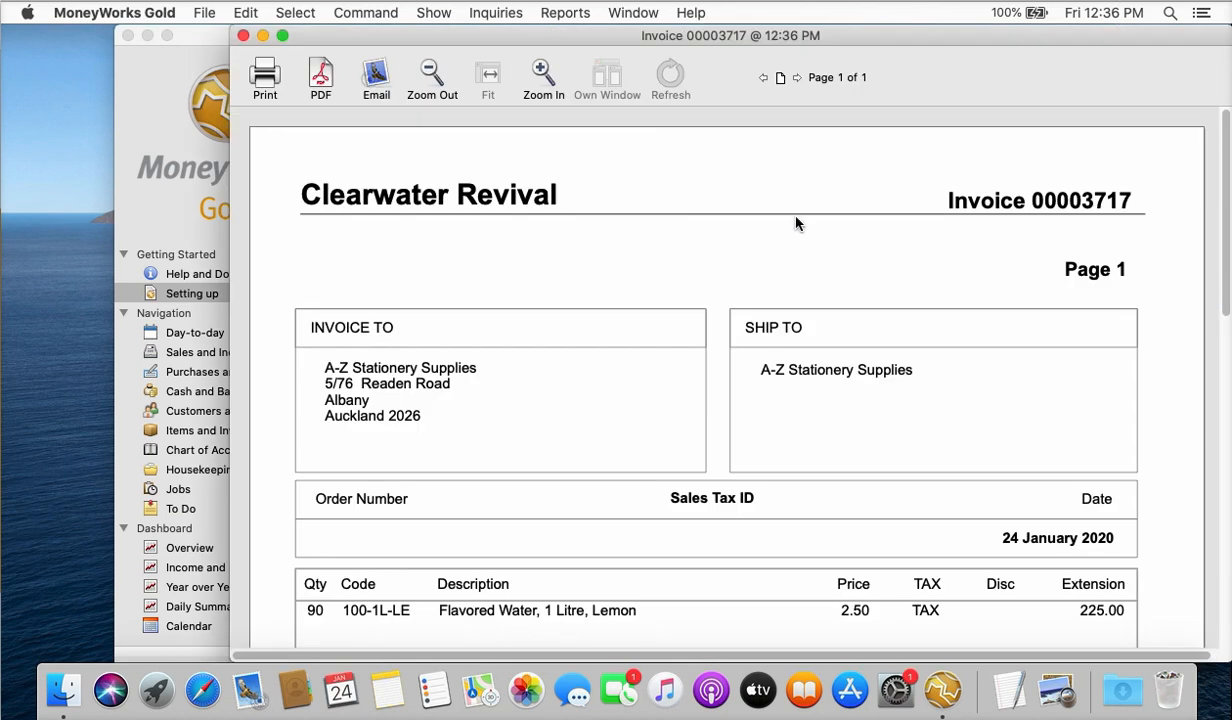
{"action": "scroll", "coordinate": [778, 363], "scroll_direction": "down", "scroll_amount": 10}
{"action": "scroll", "coordinate": [777, 366], "scroll_direction": "up", "scroll_amount": 10}
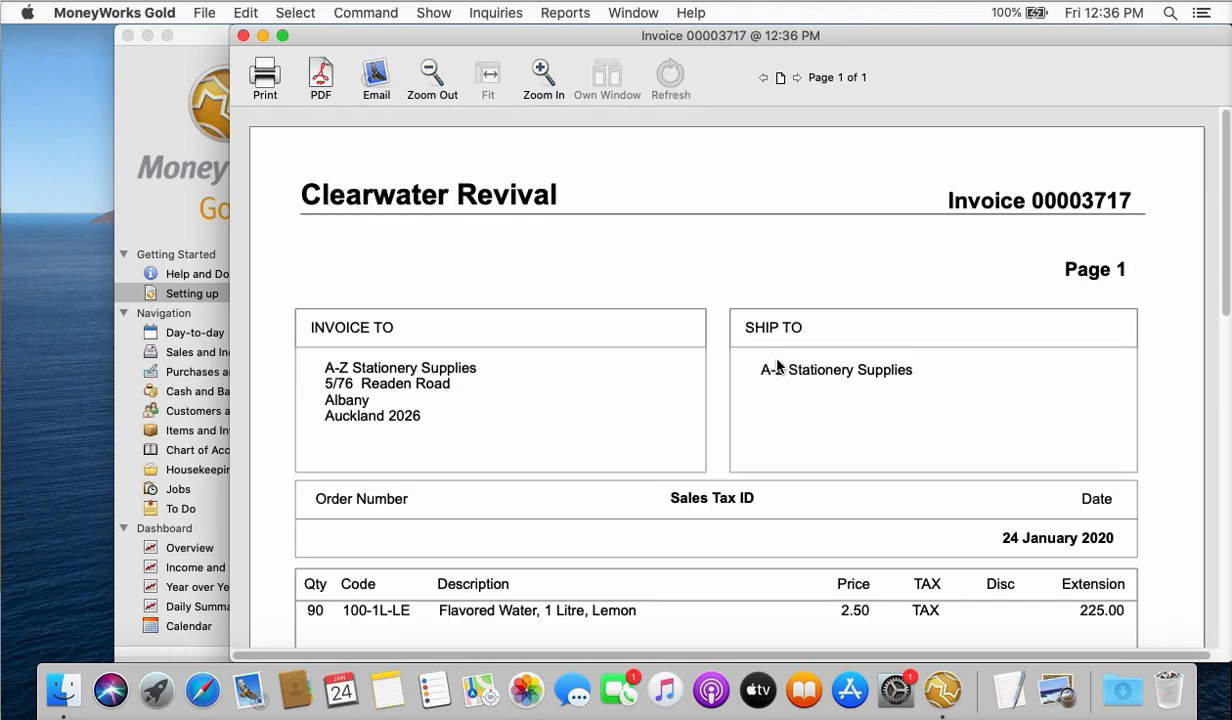